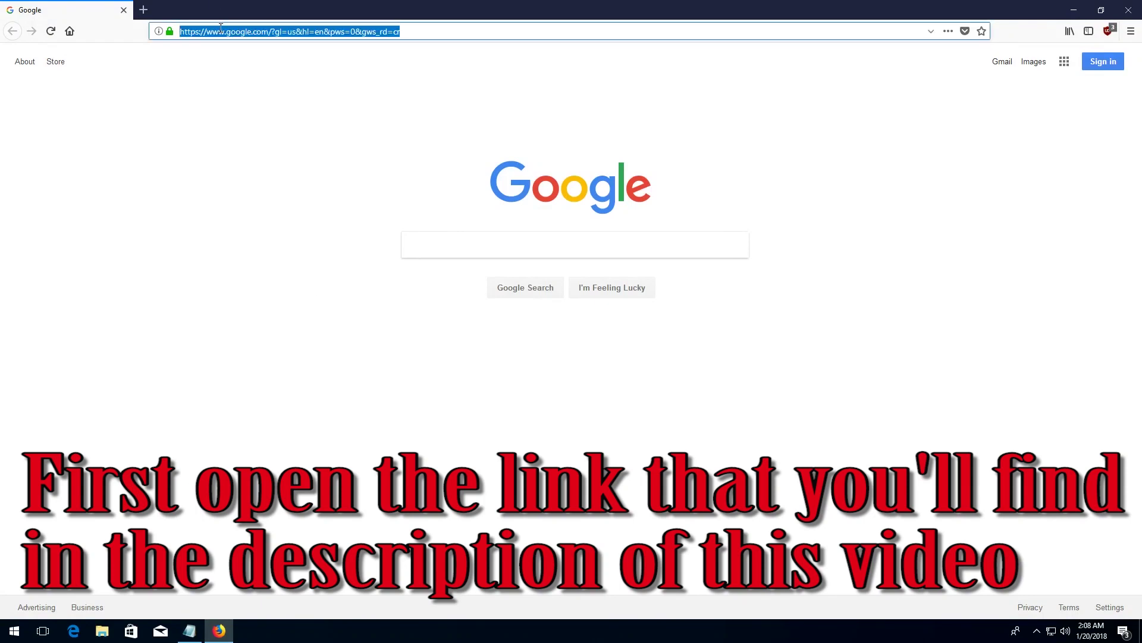
Download microsoft-windows-netfx3-ondemand-package.cab (69.0 MB) from the pasted MediaFire link, then close Firefox
{"action": "type", "text": "https://www.mediafire.com/file/44jx5cn4m1bk6i1/microsoft-windows-netfx3-ondemand-package.cab"}
{"action": "key", "text": "Return"}
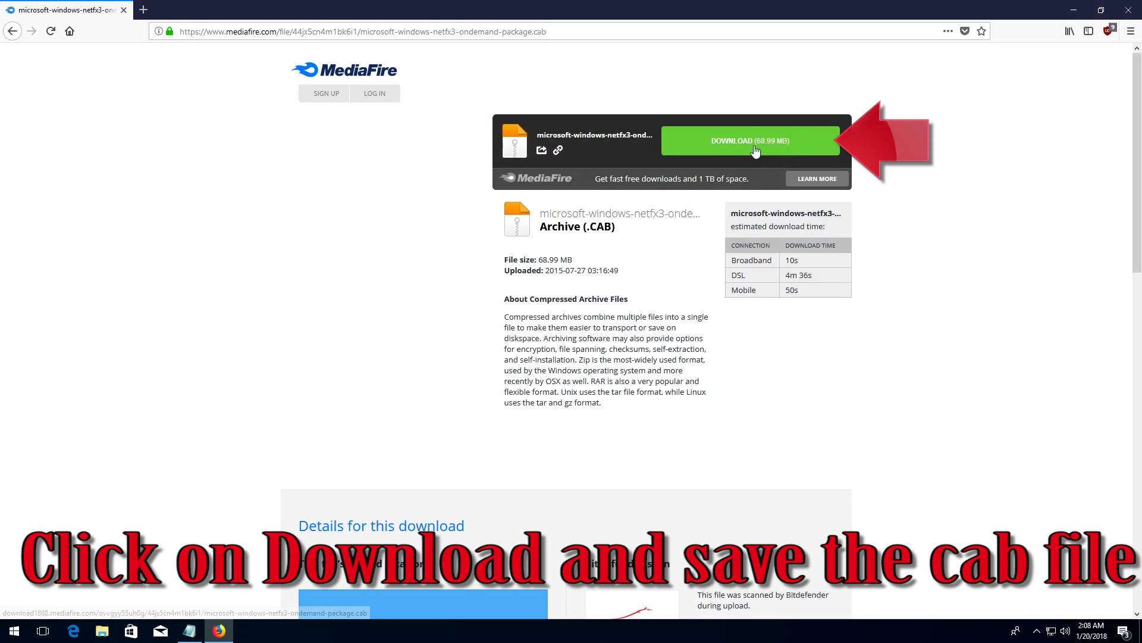
{"action": "left_click", "coordinate": [753, 147]}
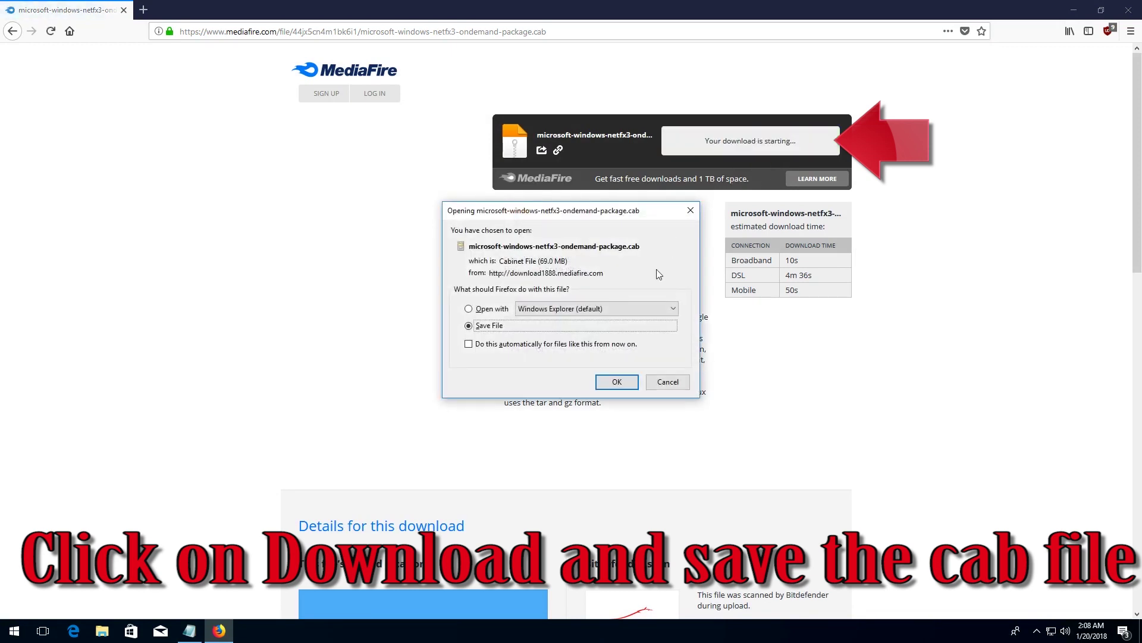
{"action": "left_click", "coordinate": [627, 382]}
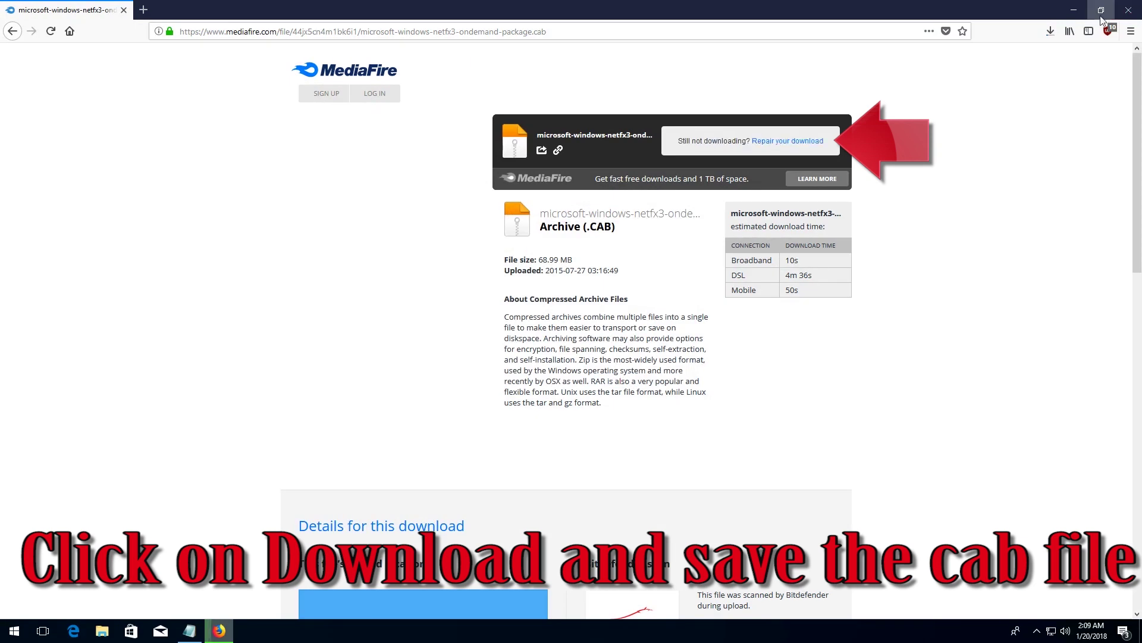
{"action": "left_click", "coordinate": [1054, 32]}
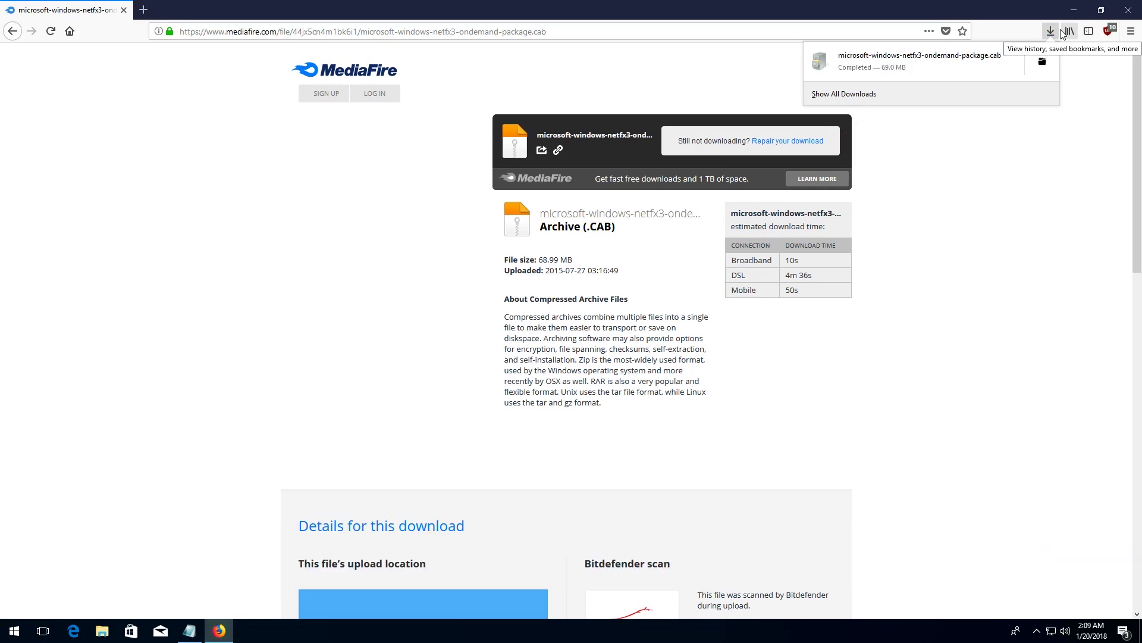
{"action": "left_click", "coordinate": [1129, 11]}
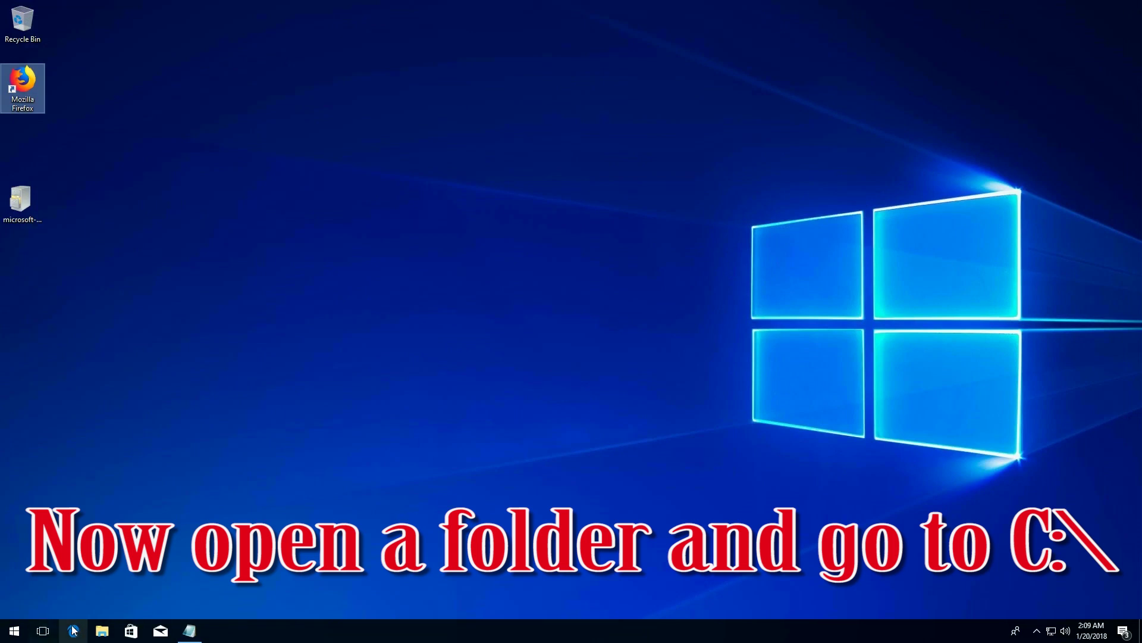
Move the netfx3 cab file from the desktop into C:\ with administrator permission, then close Explorer
{"action": "left_click", "coordinate": [100, 628]}
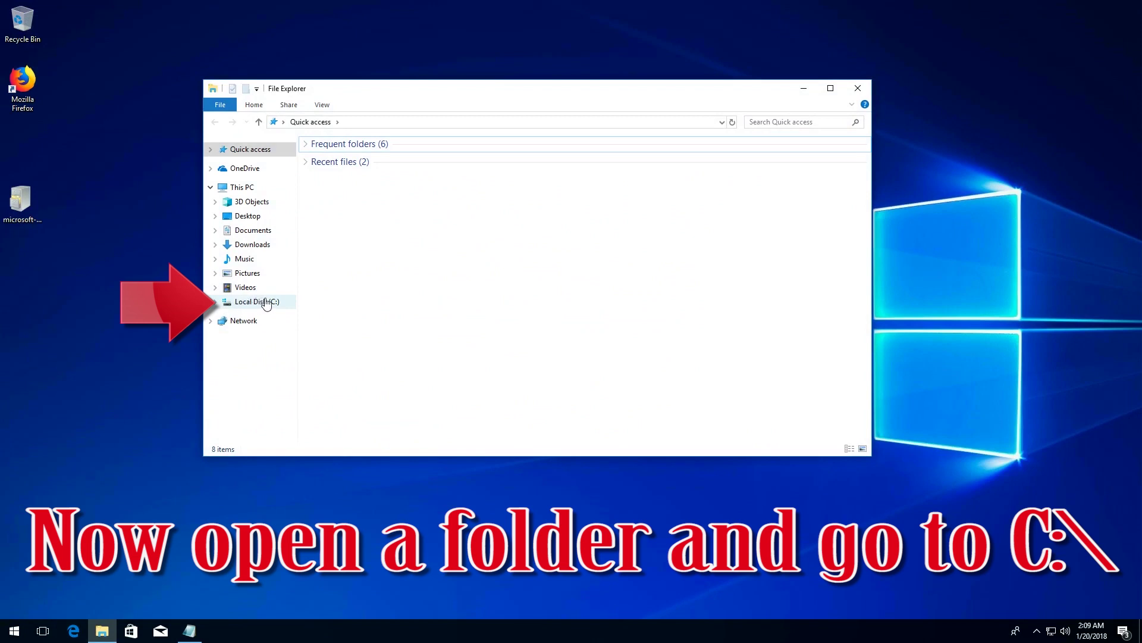
{"action": "left_click", "coordinate": [265, 302]}
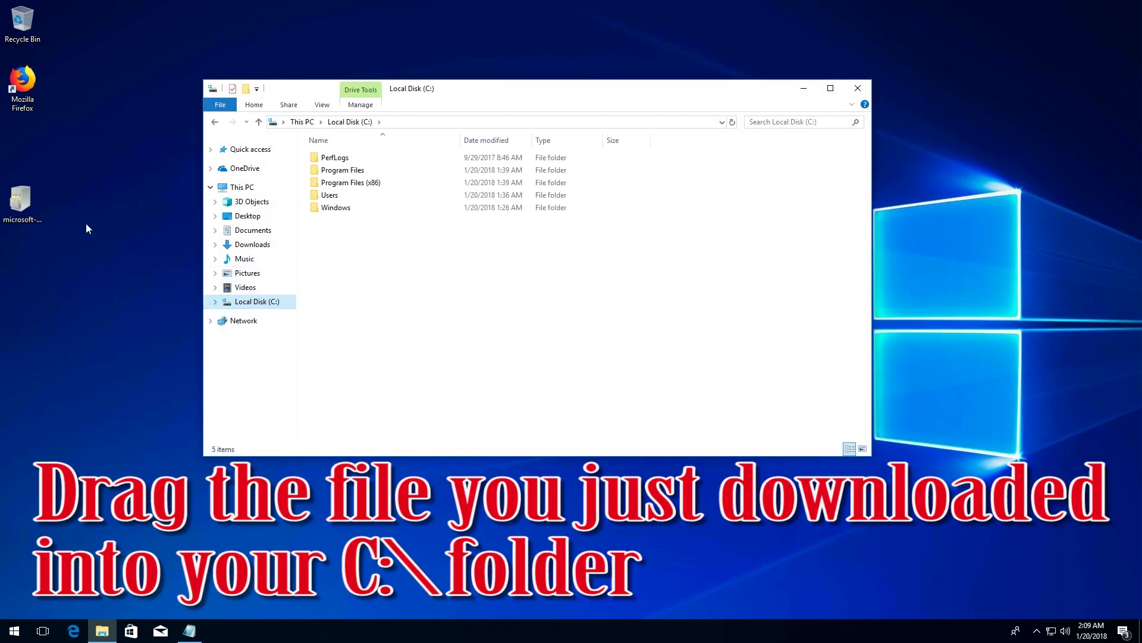
{"action": "left_click", "coordinate": [23, 201]}
{"action": "left_click_drag", "start_coordinate": [24, 203], "coordinate": [387, 263]}
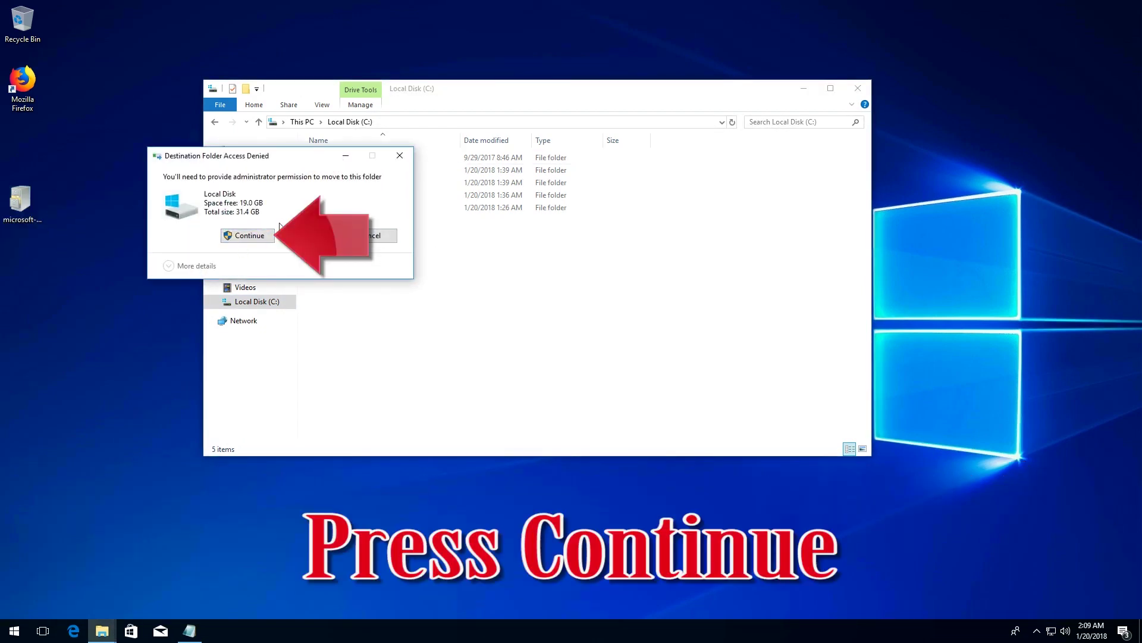
{"action": "left_click", "coordinate": [249, 235]}
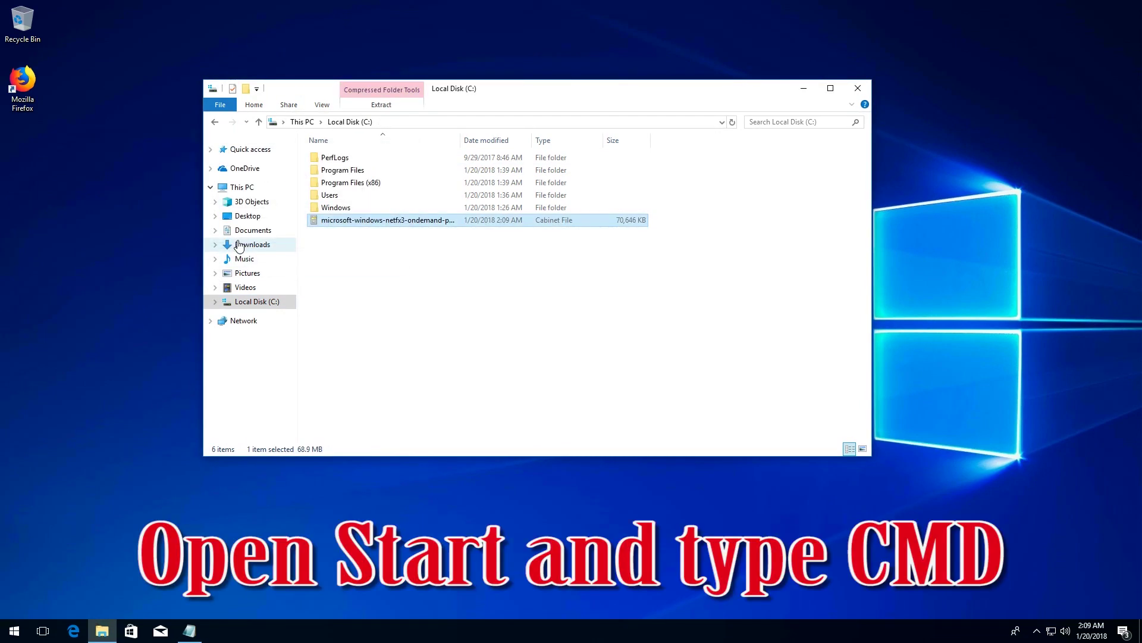
{"action": "left_click", "coordinate": [866, 83]}
Run Command Prompt as administrator from a Start search for 'cmd' and approve the elevation prompt
{"action": "key", "text": "super"}
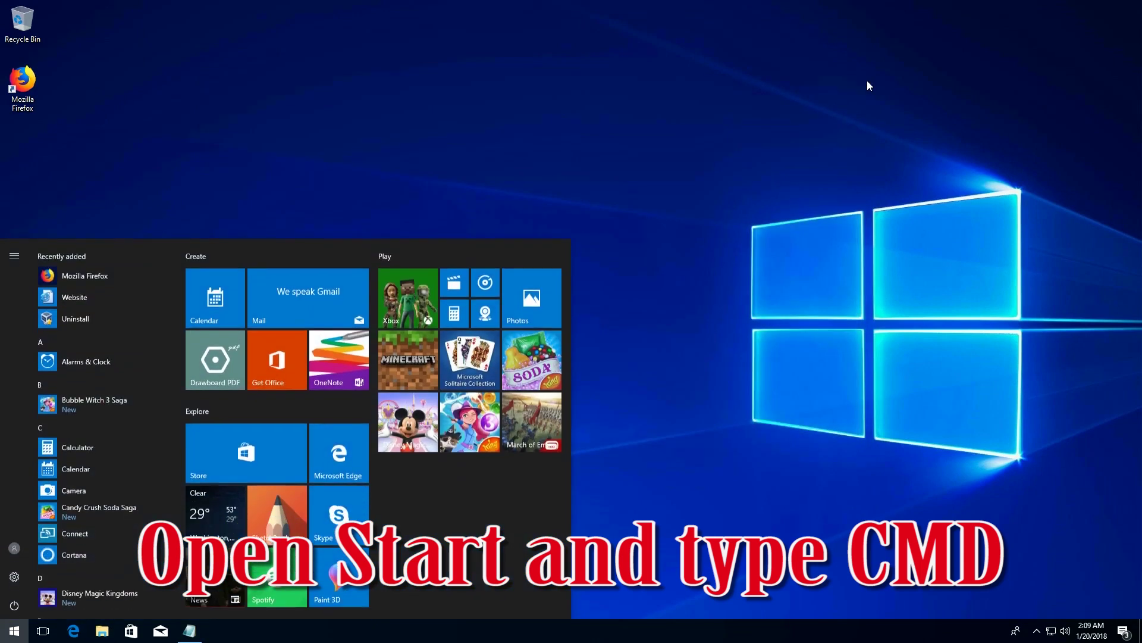
{"action": "type", "text": "cmd"}
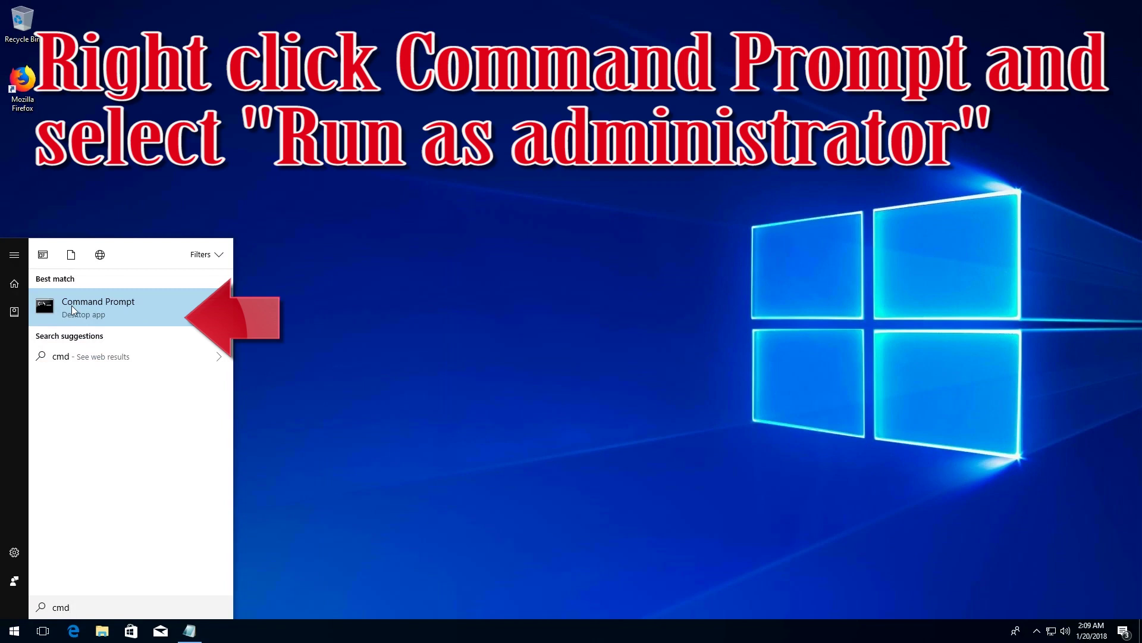
{"action": "right_click", "coordinate": [71, 306]}
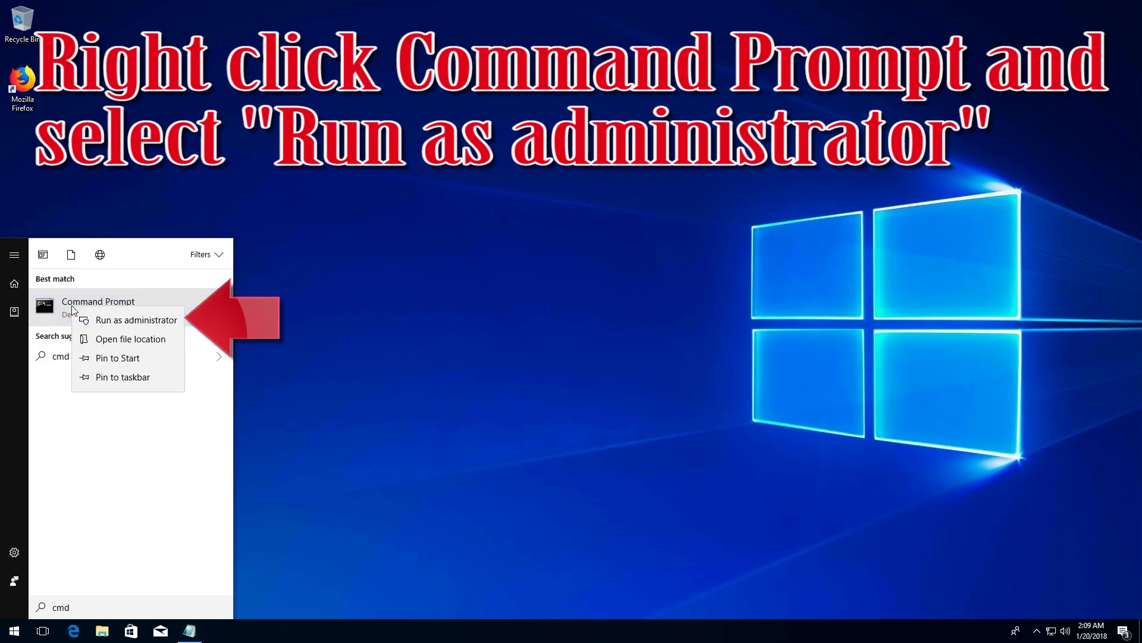
{"action": "left_click", "coordinate": [115, 322]}
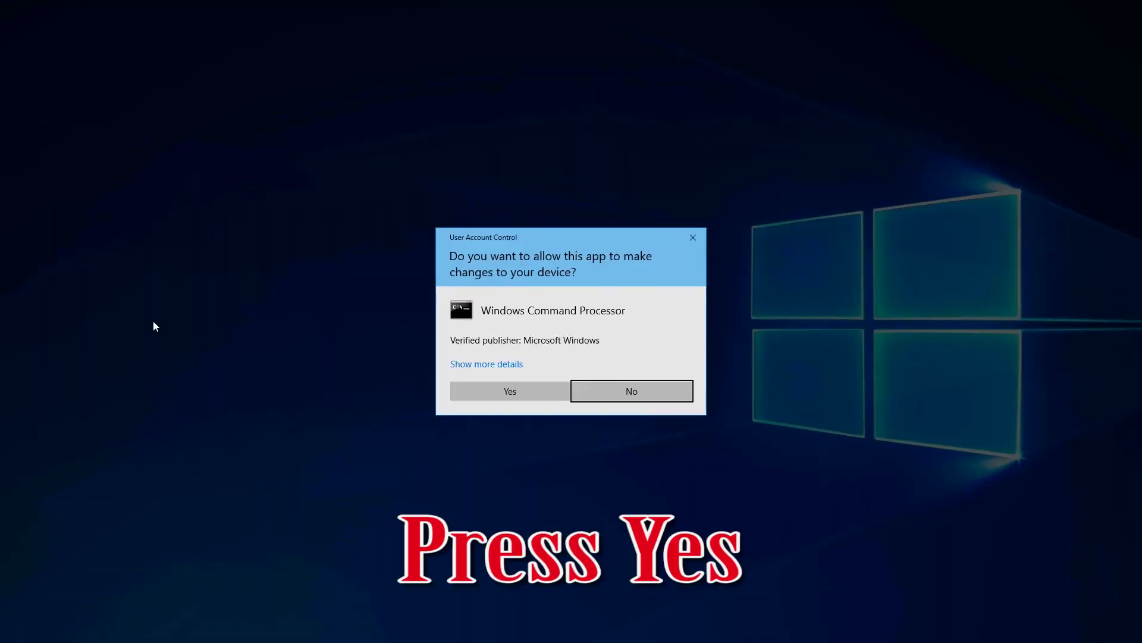
{"action": "left_click", "coordinate": [528, 384]}
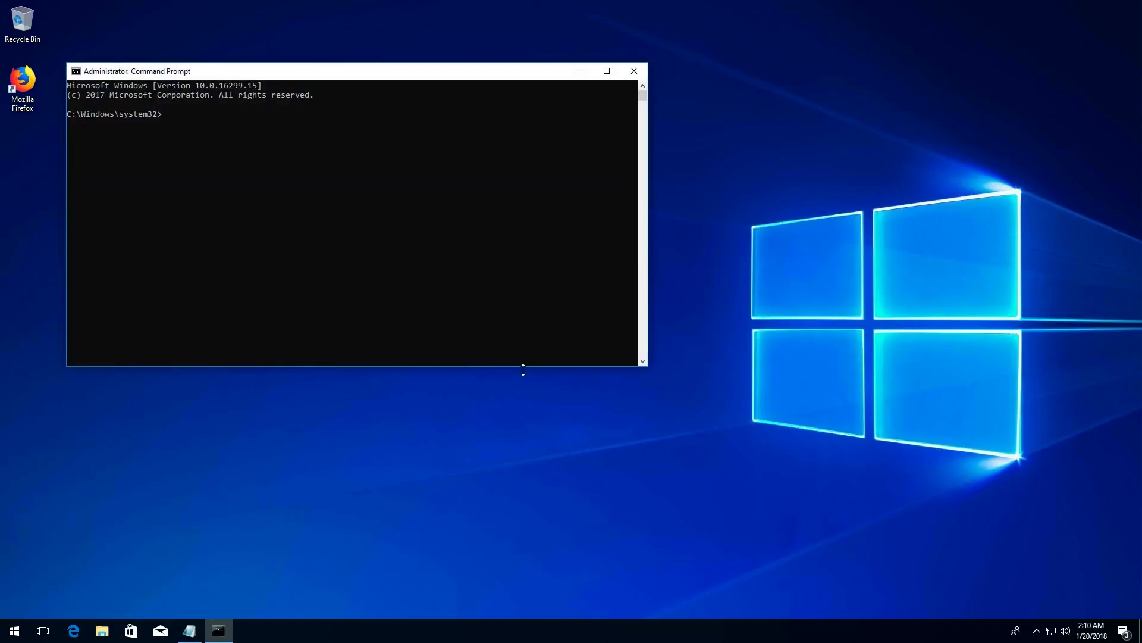
Copy the Dism.exe /online /enable-feature /featurename:NetFX3 line from Notepad, then minimize Notepad
{"action": "left_click_drag", "start_coordinate": [363, 71], "coordinate": [570, 143]}
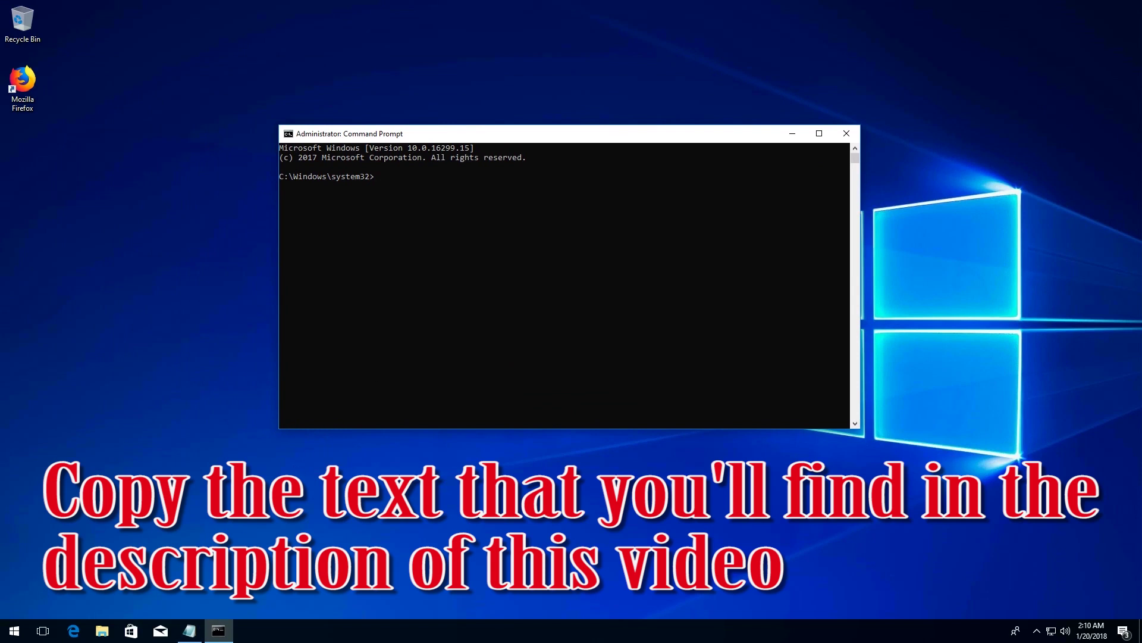
{"action": "left_click", "coordinate": [189, 630]}
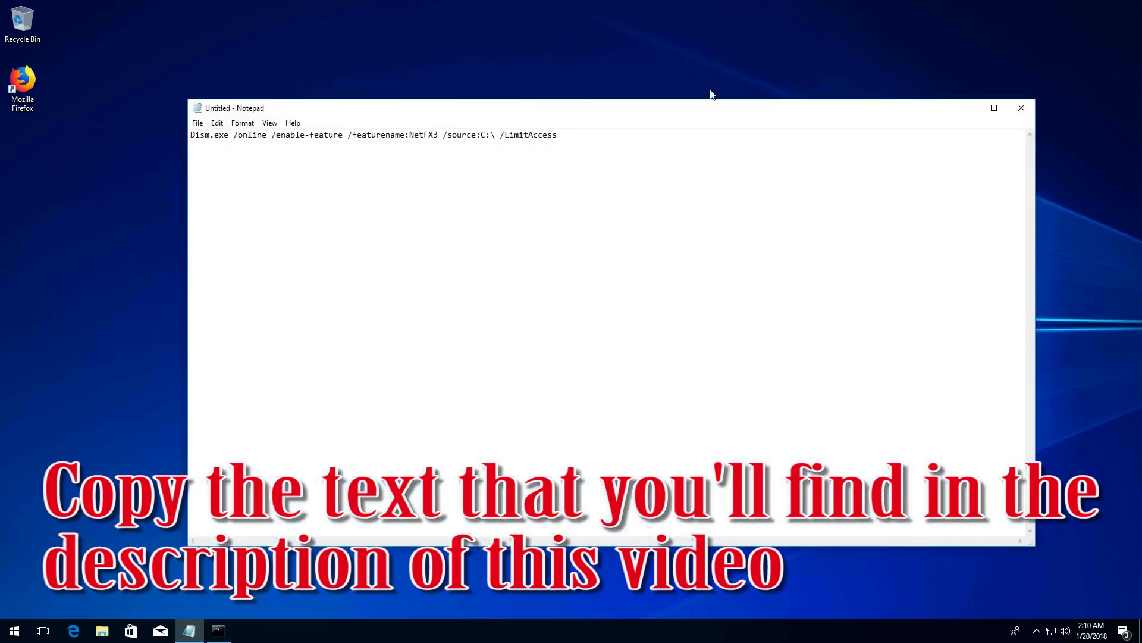
{"action": "left_click_drag", "start_coordinate": [613, 137], "coordinate": [188, 144]}
{"action": "right_click", "coordinate": [210, 148]}
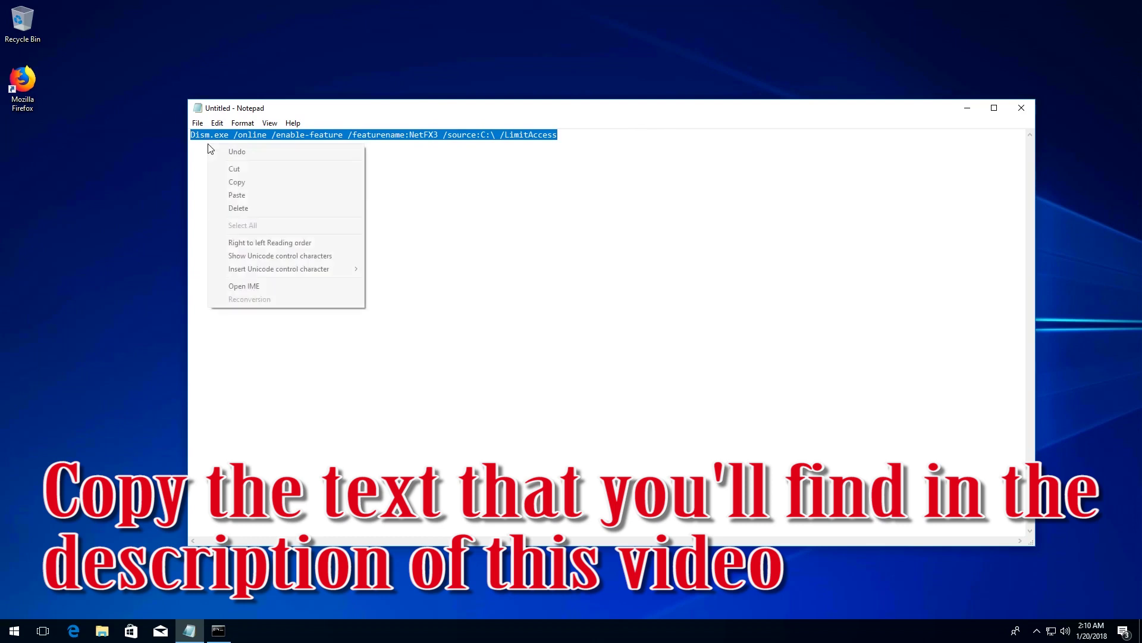
{"action": "left_click", "coordinate": [238, 182]}
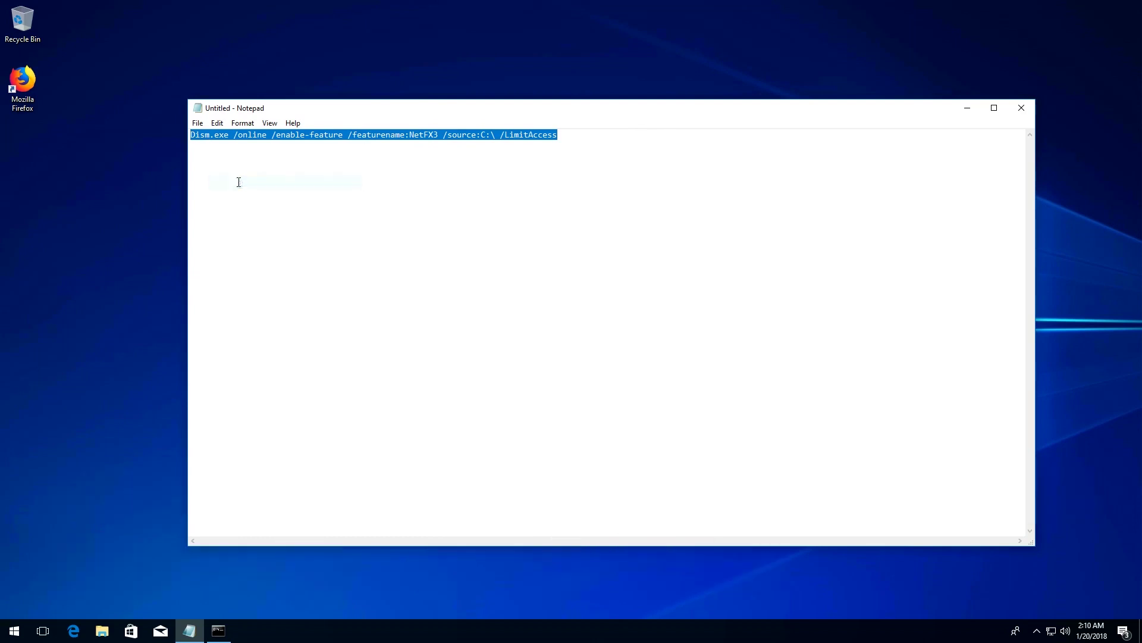
{"action": "left_click", "coordinate": [964, 109]}
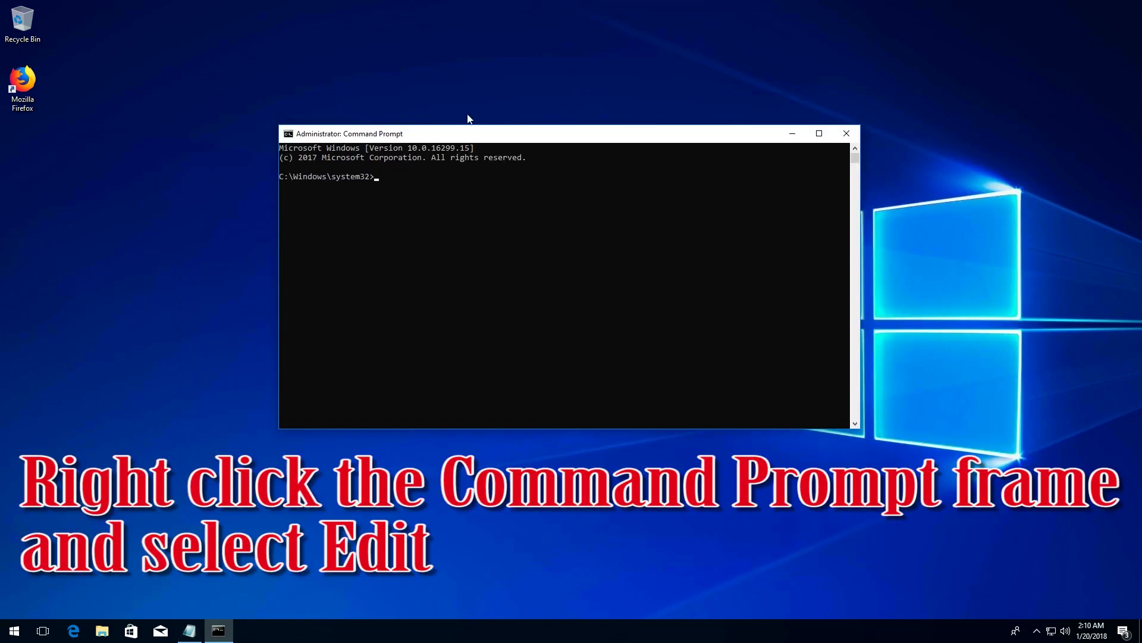
Paste the copied Dism NetFX3 command into the administrator Command Prompt using Edit > Paste
{"action": "right_click", "coordinate": [571, 136]}
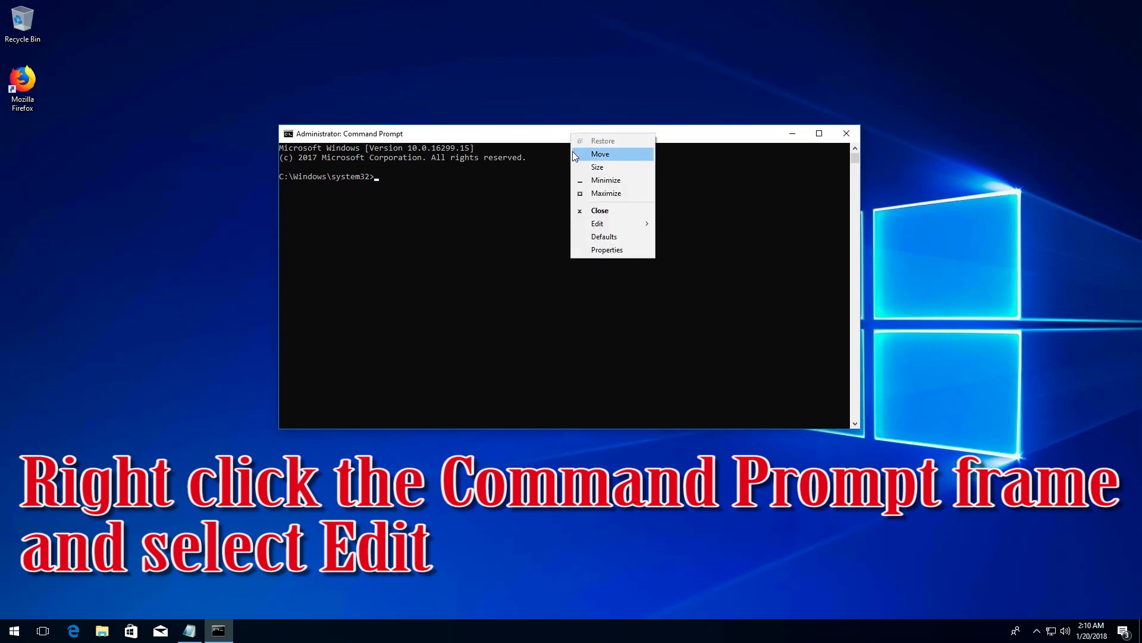
{"action": "mouse_move", "coordinate": [595, 229]}
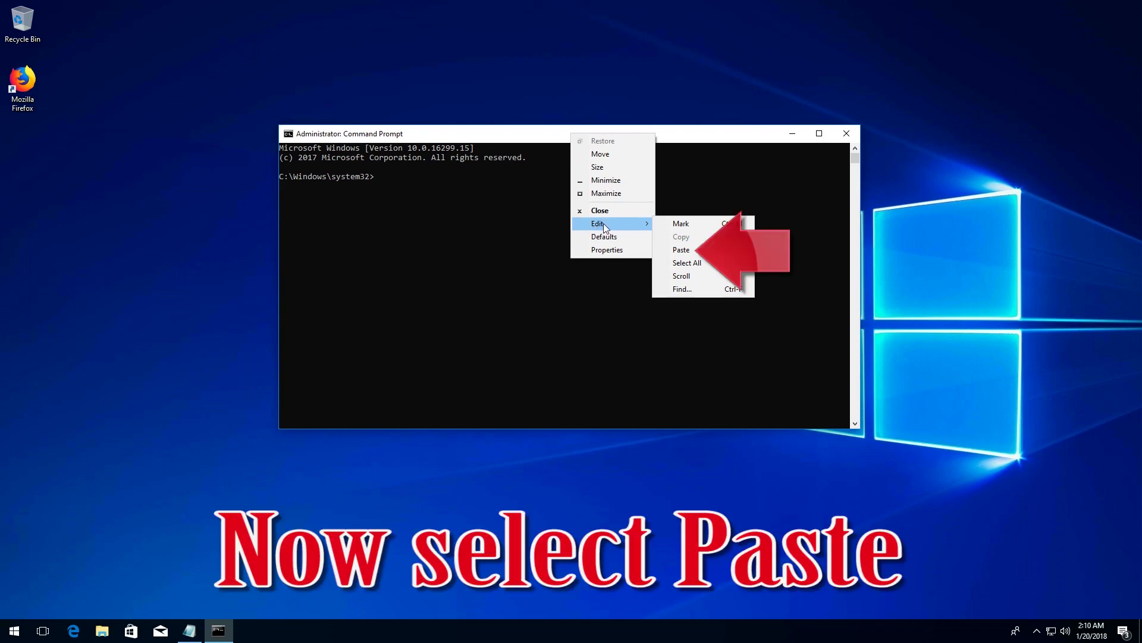
{"action": "left_click", "coordinate": [700, 250]}
Run the DISM command until it completes successfully at 100%, then exit Command Prompt
{"action": "key", "text": "Return"}
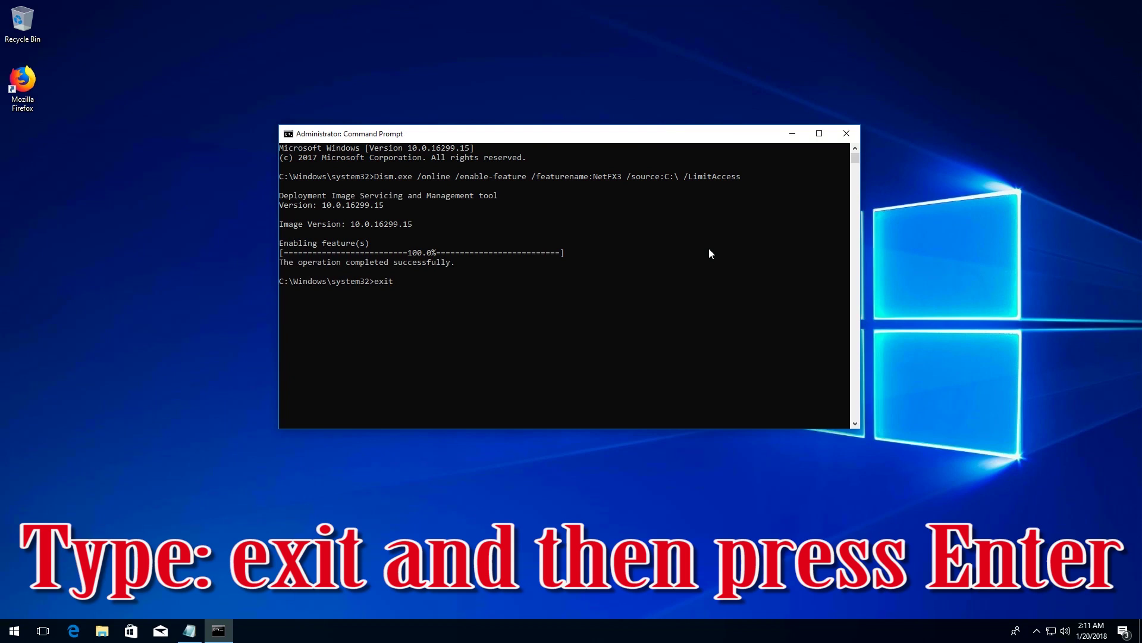
{"action": "key", "text": "Return"}
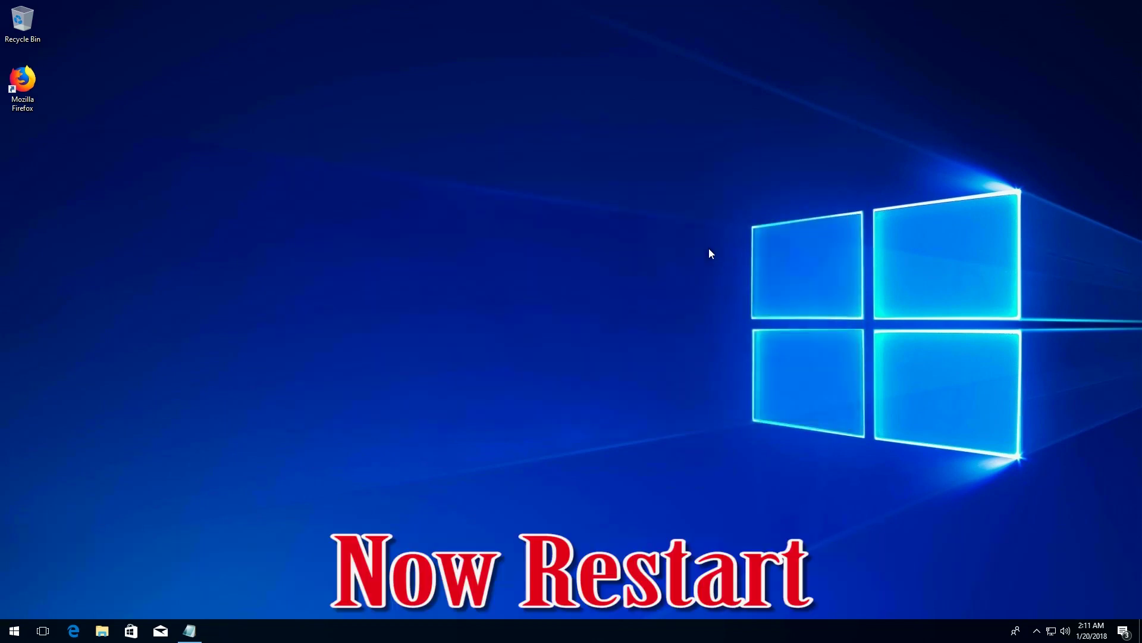
Restart the computer, then search the Start menu for 'computer management'
{"action": "left_click", "coordinate": [14, 631]}
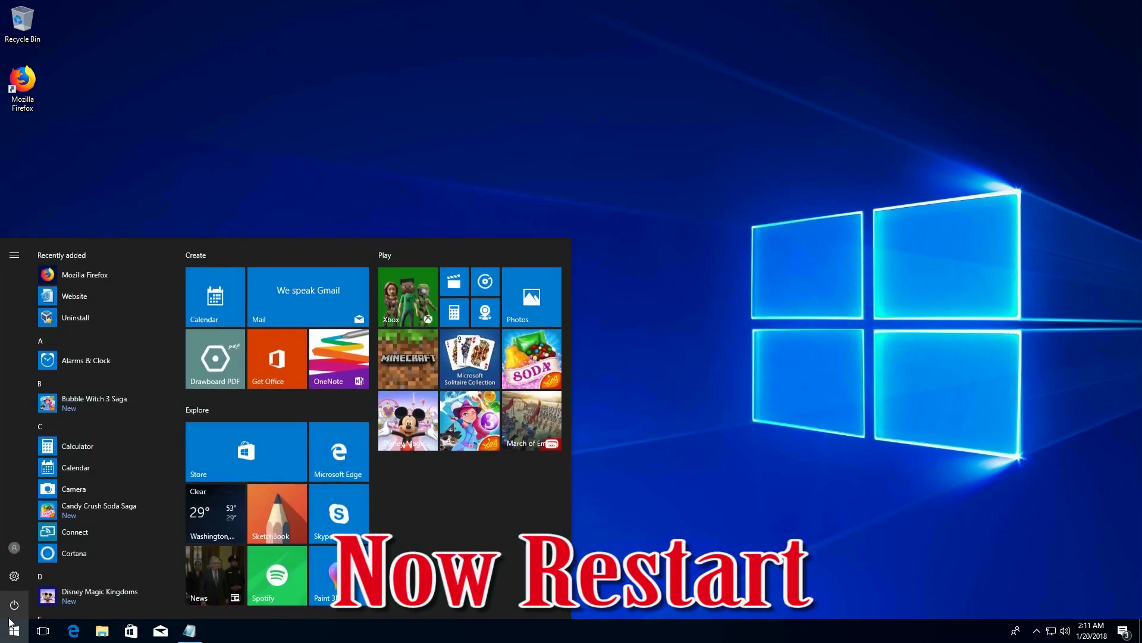
{"action": "left_click", "coordinate": [9, 614]}
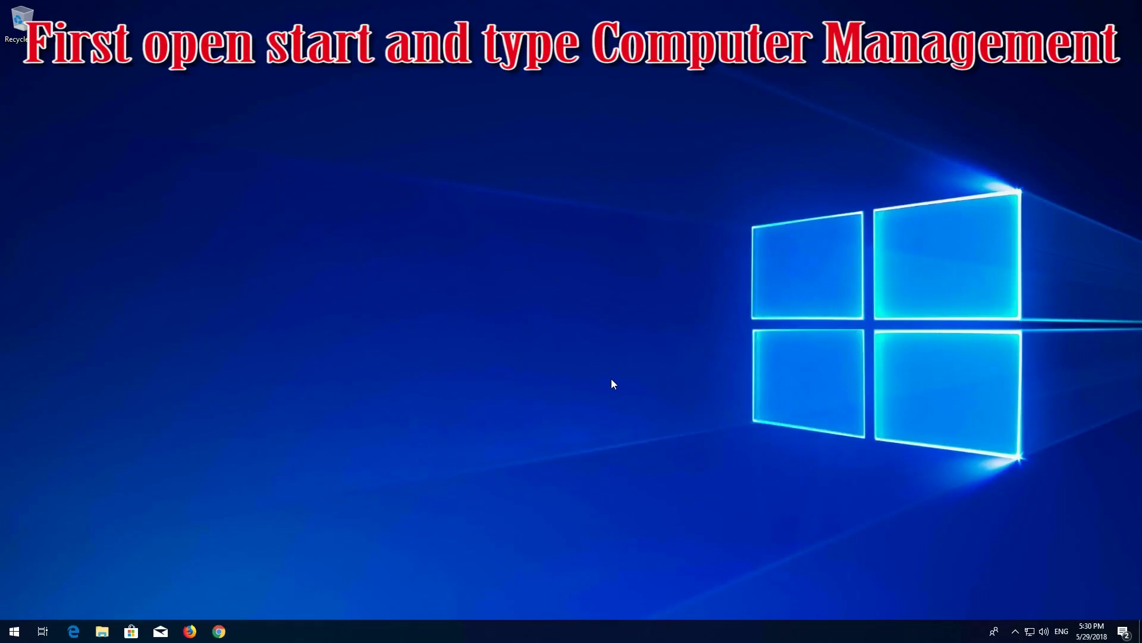
{"action": "key", "text": "super"}
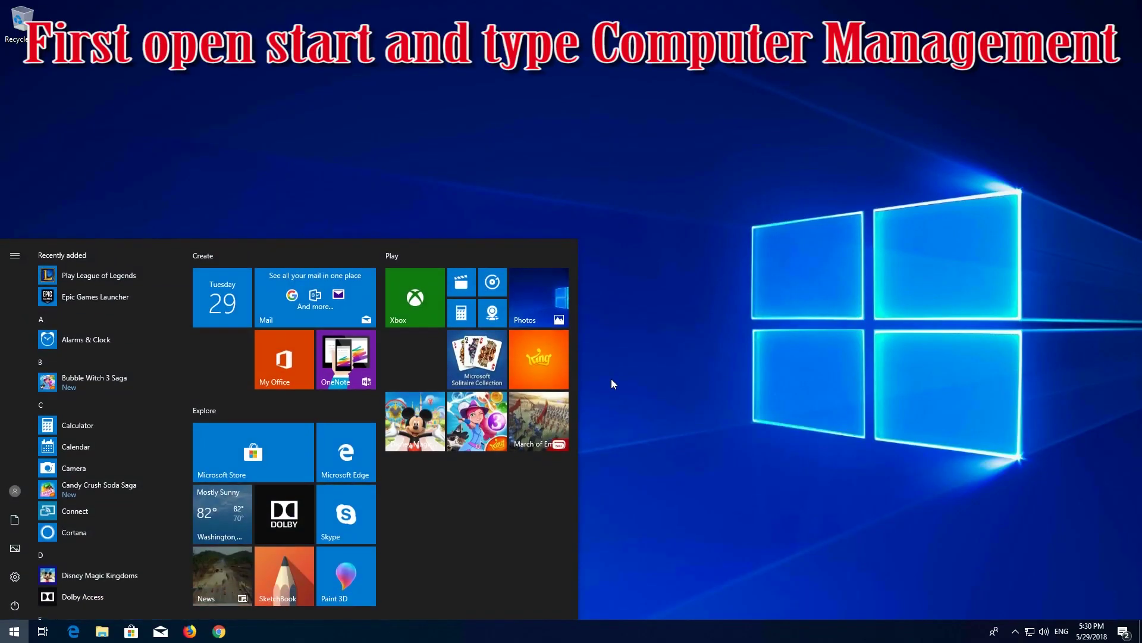
{"action": "type", "text": "comp"}
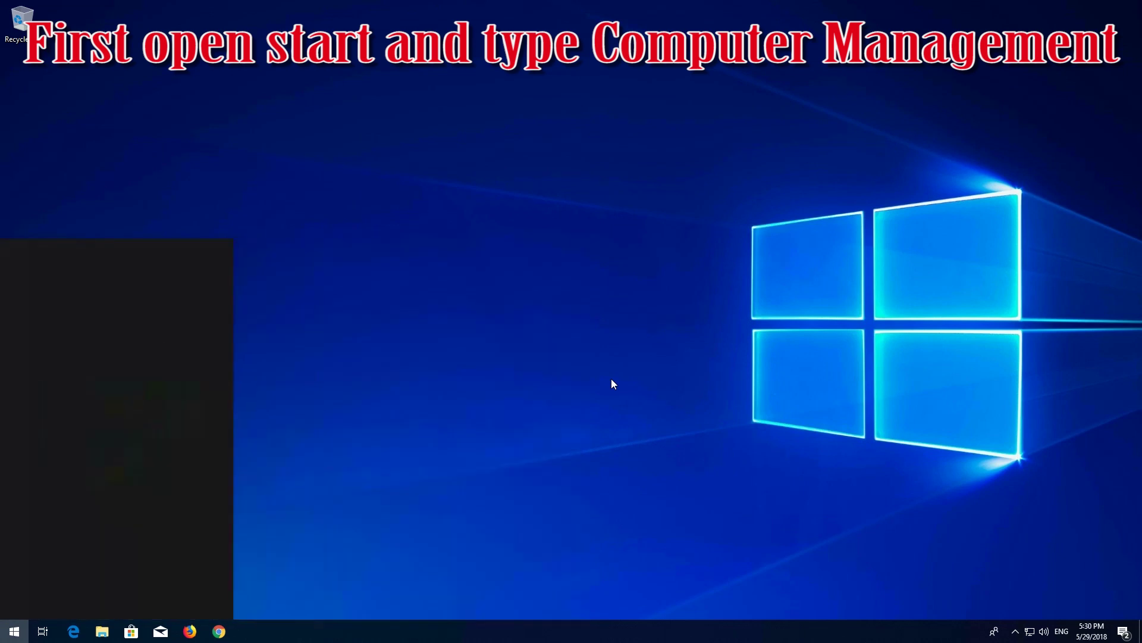
{"action": "type", "text": "uter mana"}
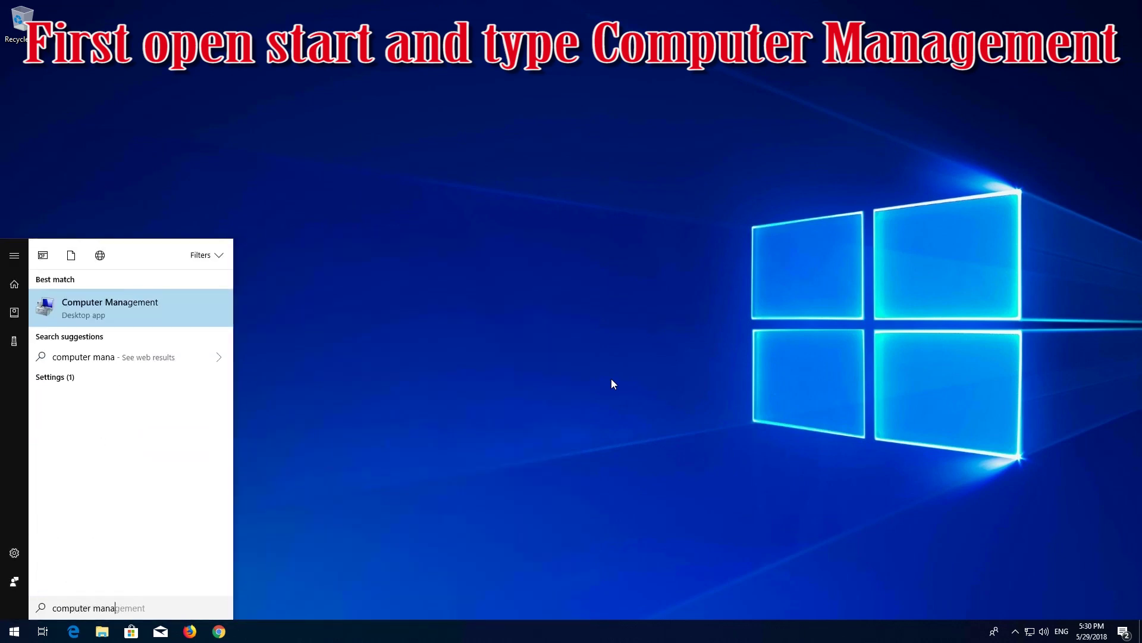
{"action": "type", "text": "gement"}
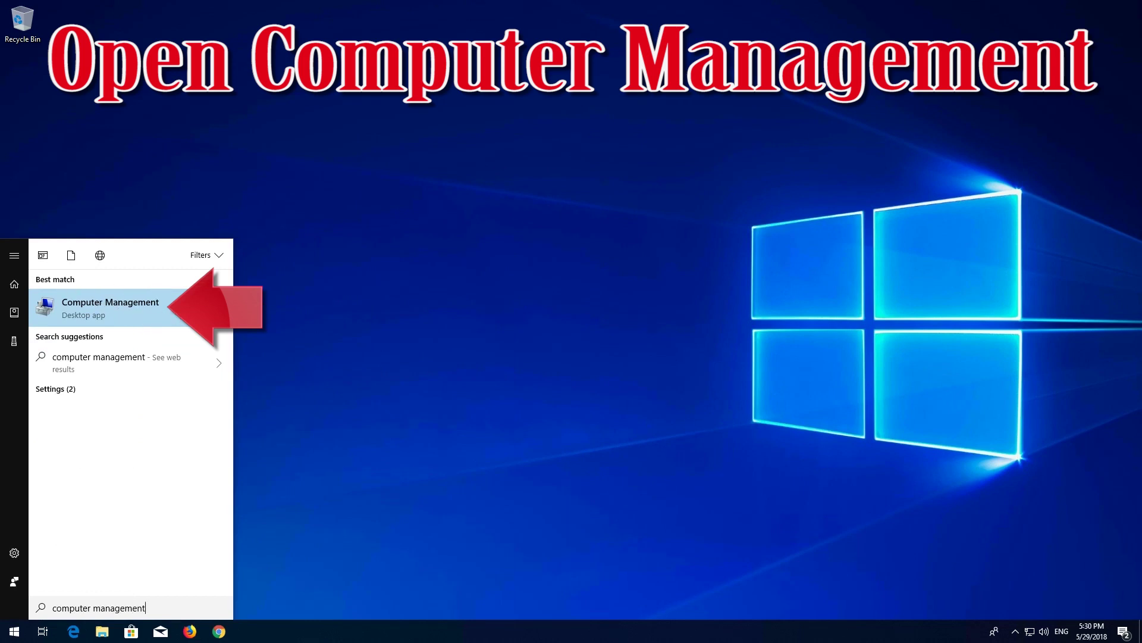
Open Computer Management, expand Services and Applications > Services, and select the Windows Update service
{"action": "left_click", "coordinate": [172, 315]}
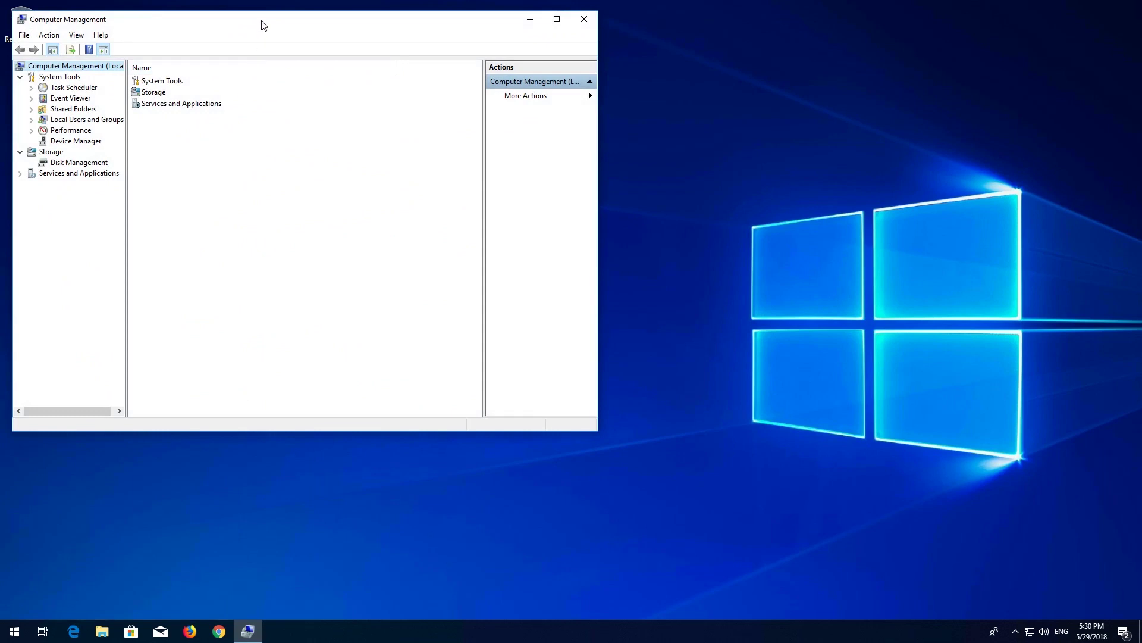
{"action": "left_click_drag", "start_coordinate": [269, 22], "coordinate": [596, 109]}
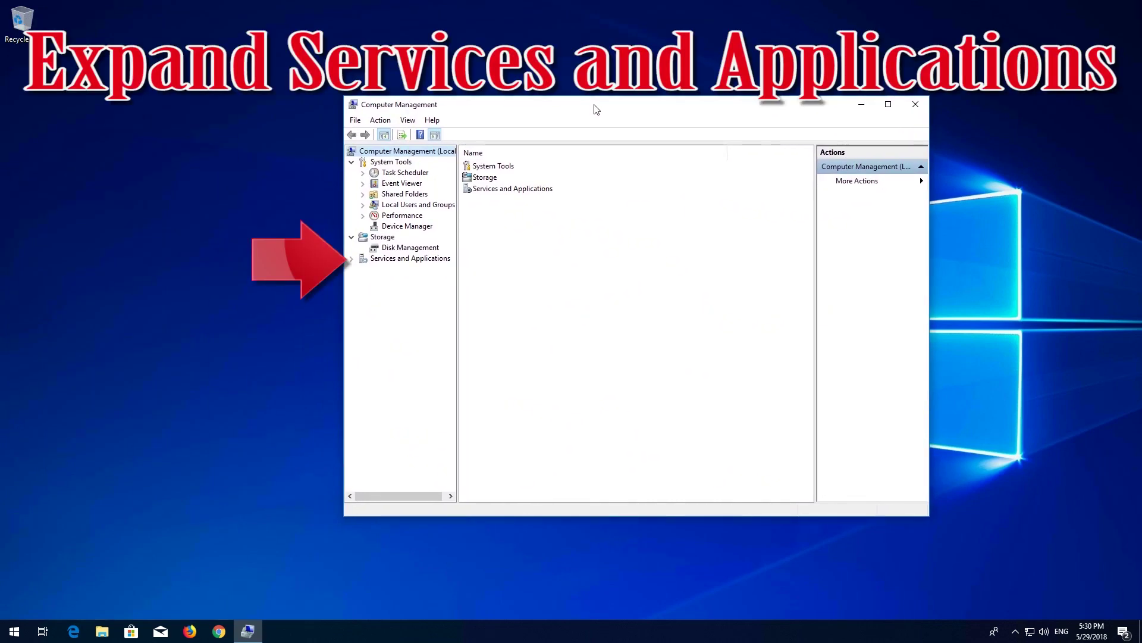
{"action": "left_click", "coordinate": [352, 261]}
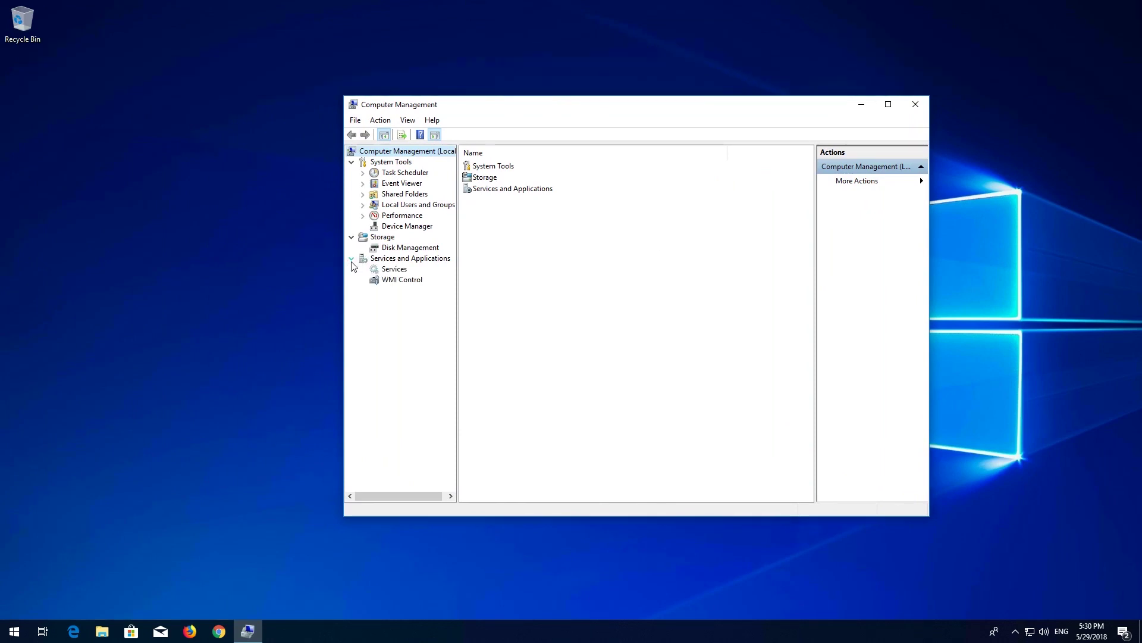
{"action": "left_click", "coordinate": [383, 273]}
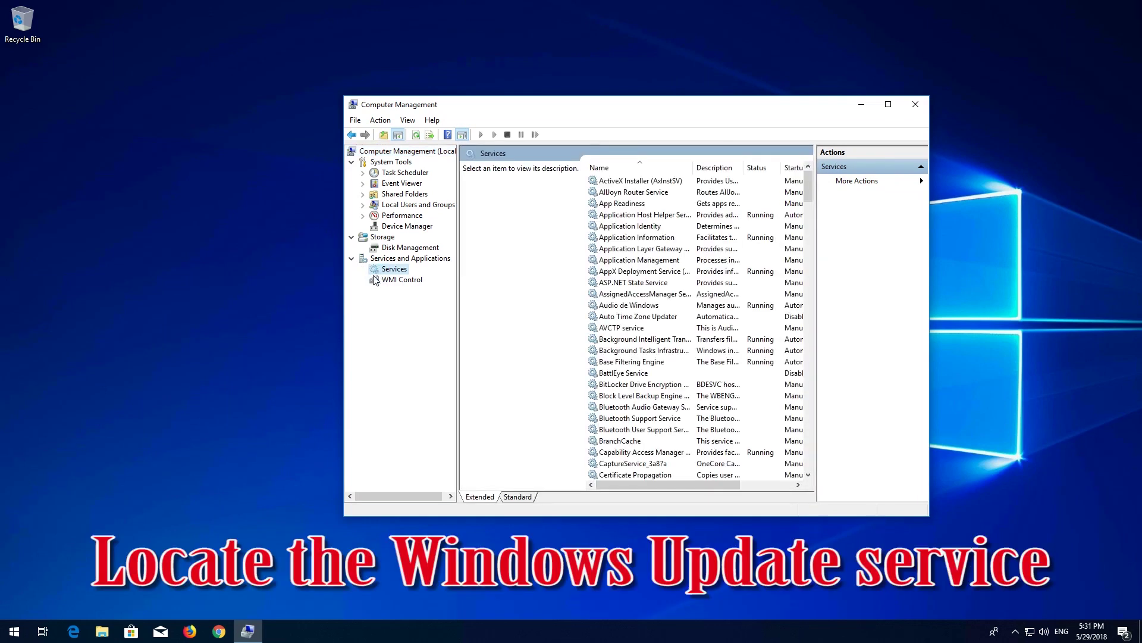
{"action": "left_click", "coordinate": [717, 227]}
{"action": "scroll", "coordinate": [718, 230], "scroll_direction": "down", "scroll_amount": 20}
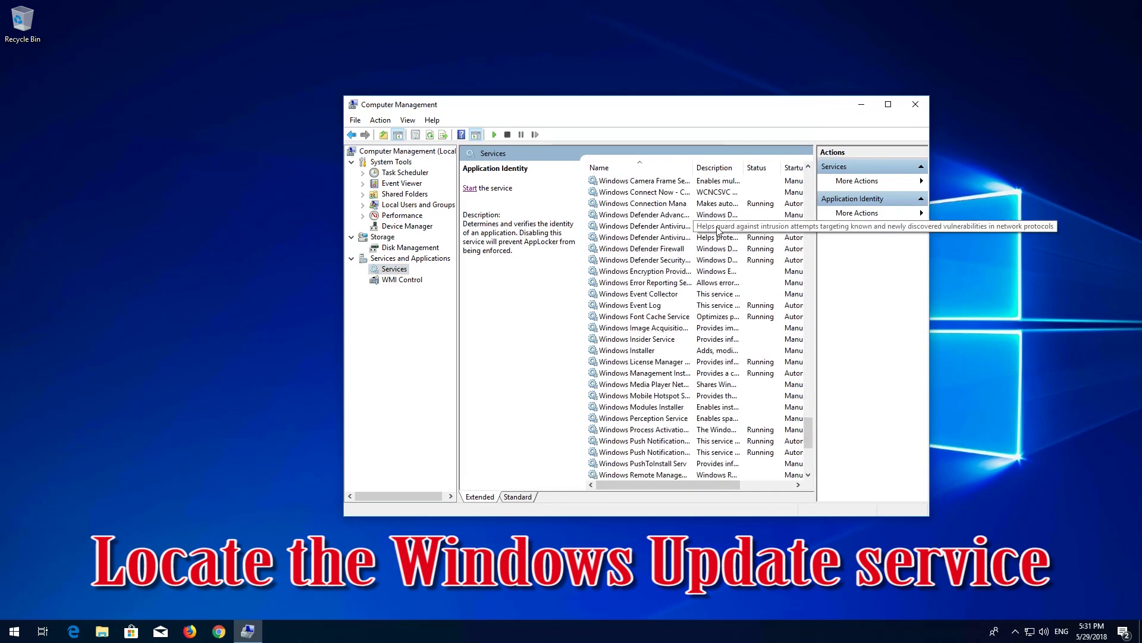
{"action": "scroll", "coordinate": [718, 230], "scroll_direction": "down", "scroll_amount": 4}
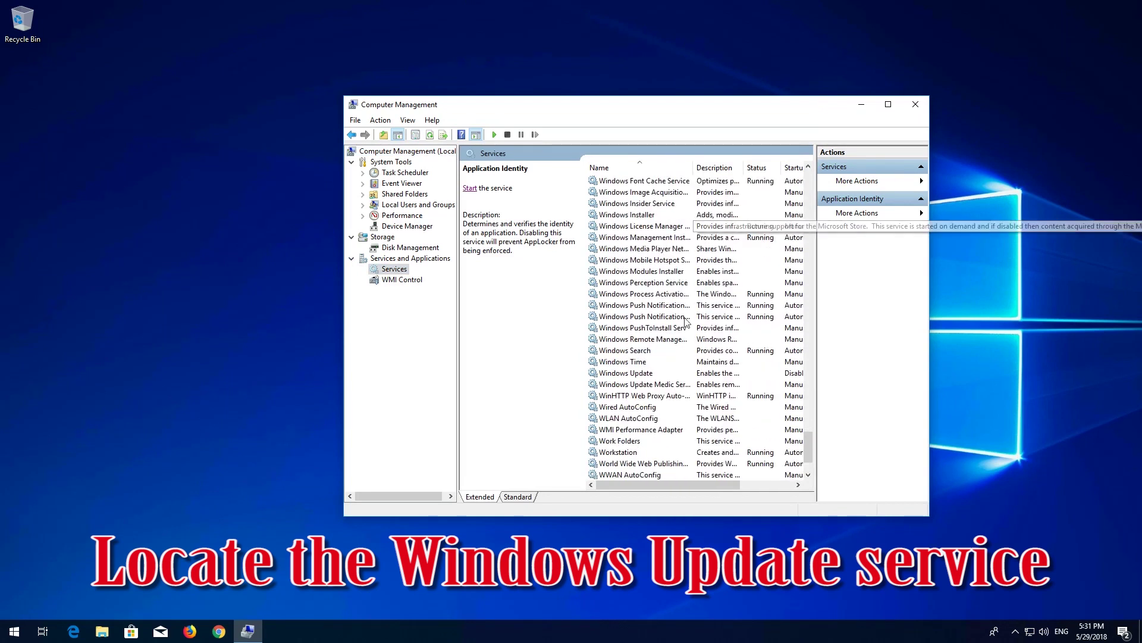
{"action": "left_click", "coordinate": [655, 372]}
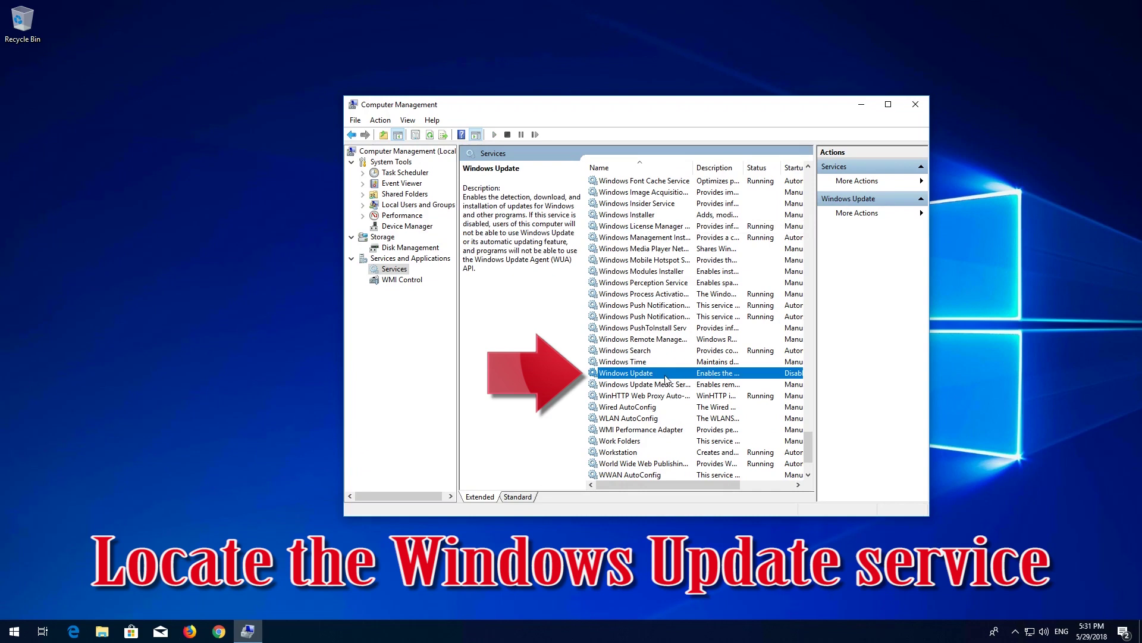
Change Windows Update's startup type from Disabled to Automatic, apply it, and start the service
{"action": "right_click", "coordinate": [667, 380]}
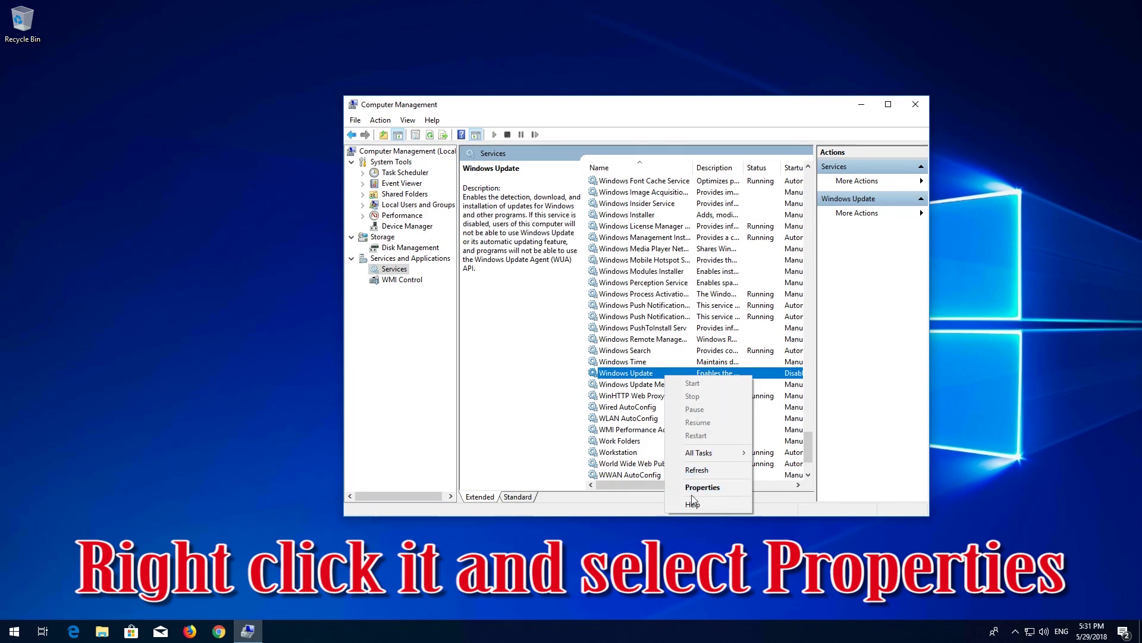
{"action": "left_click", "coordinate": [721, 487]}
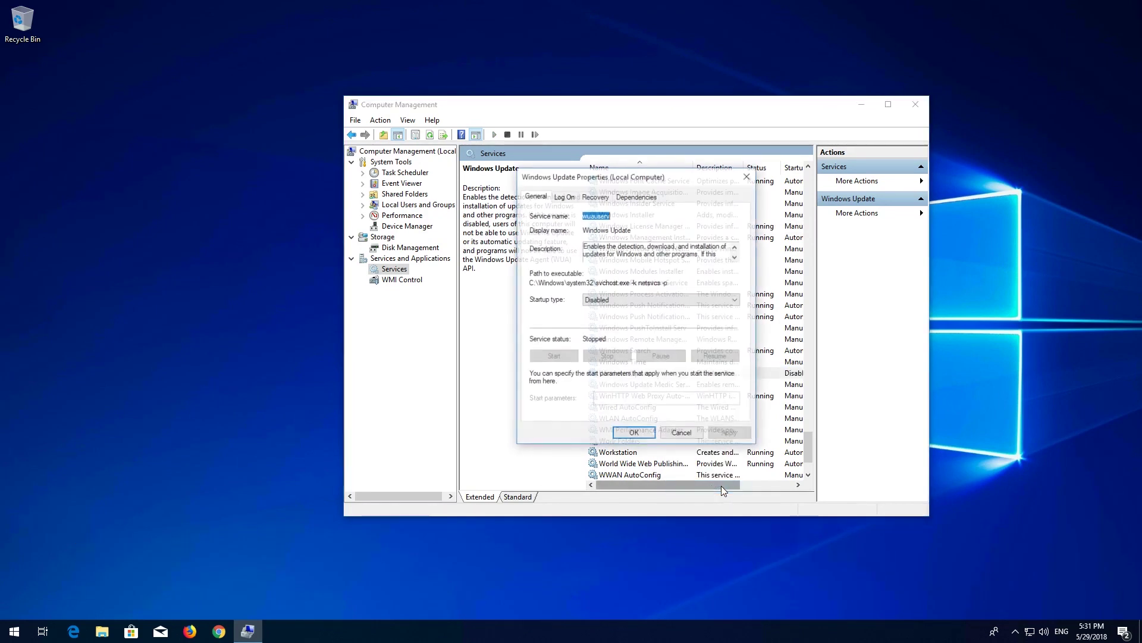
{"action": "left_click", "coordinate": [618, 301]}
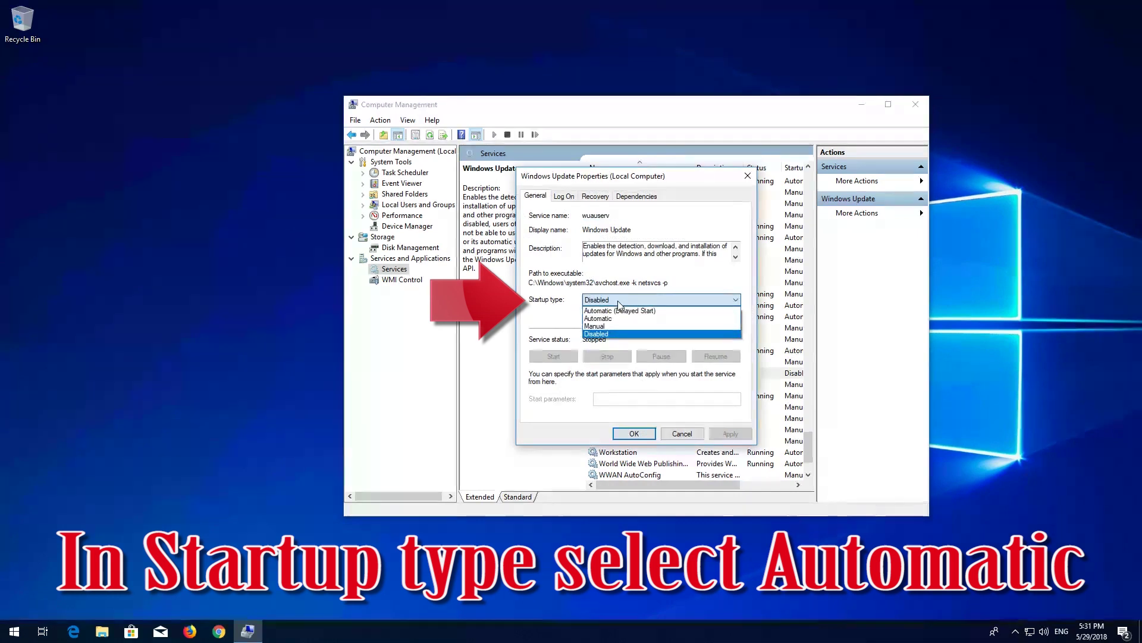
{"action": "left_click", "coordinate": [662, 324]}
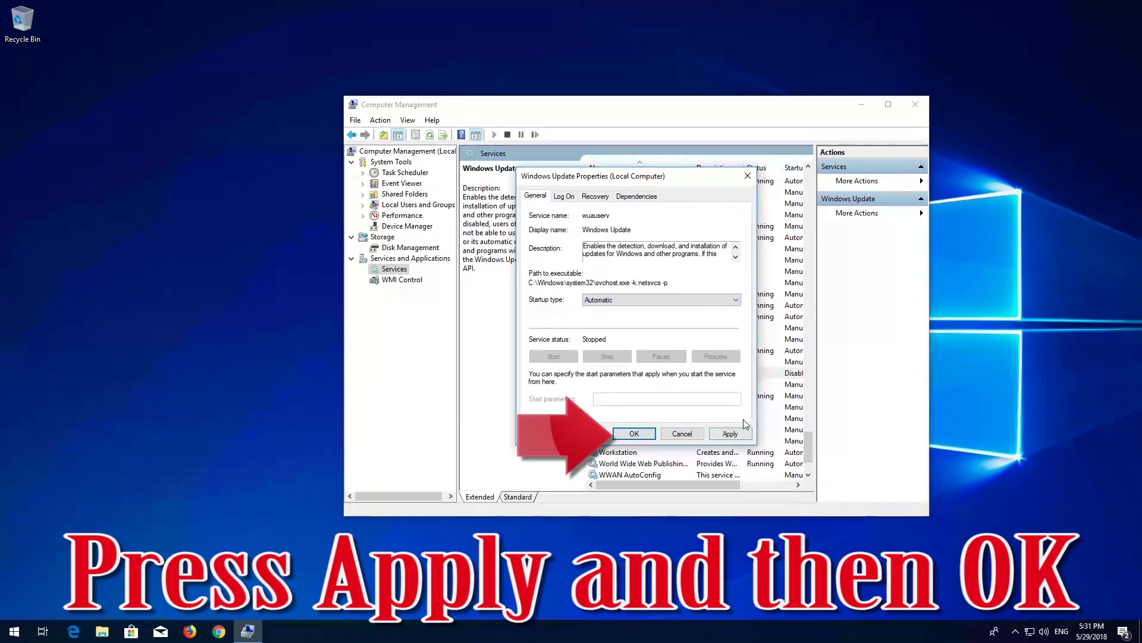
{"action": "left_click", "coordinate": [745, 434]}
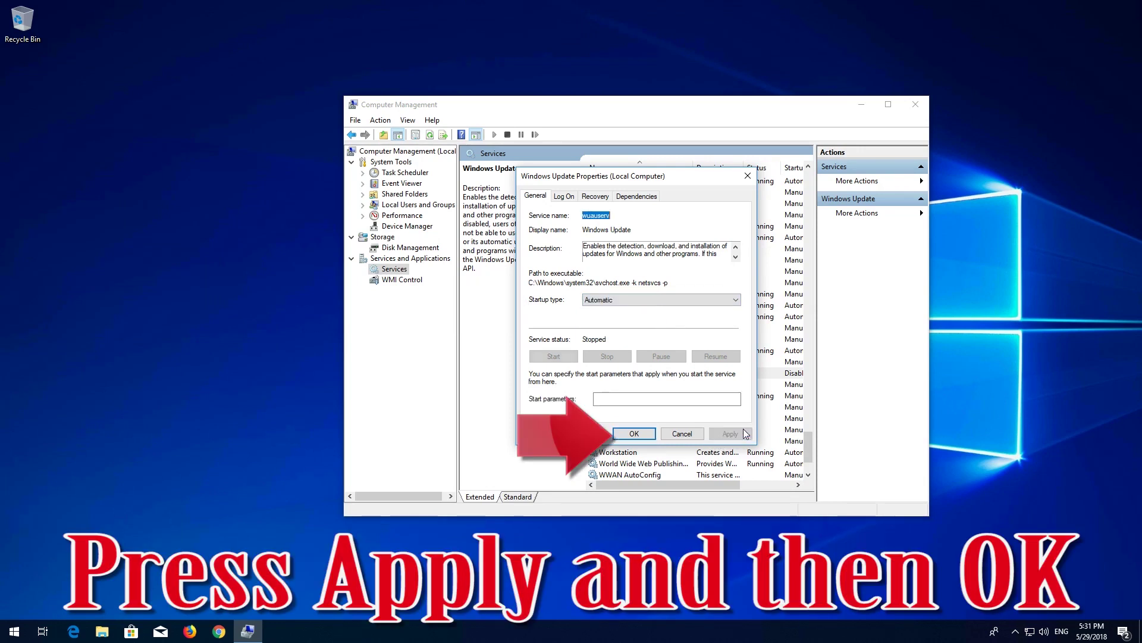
{"action": "left_click", "coordinate": [652, 434]}
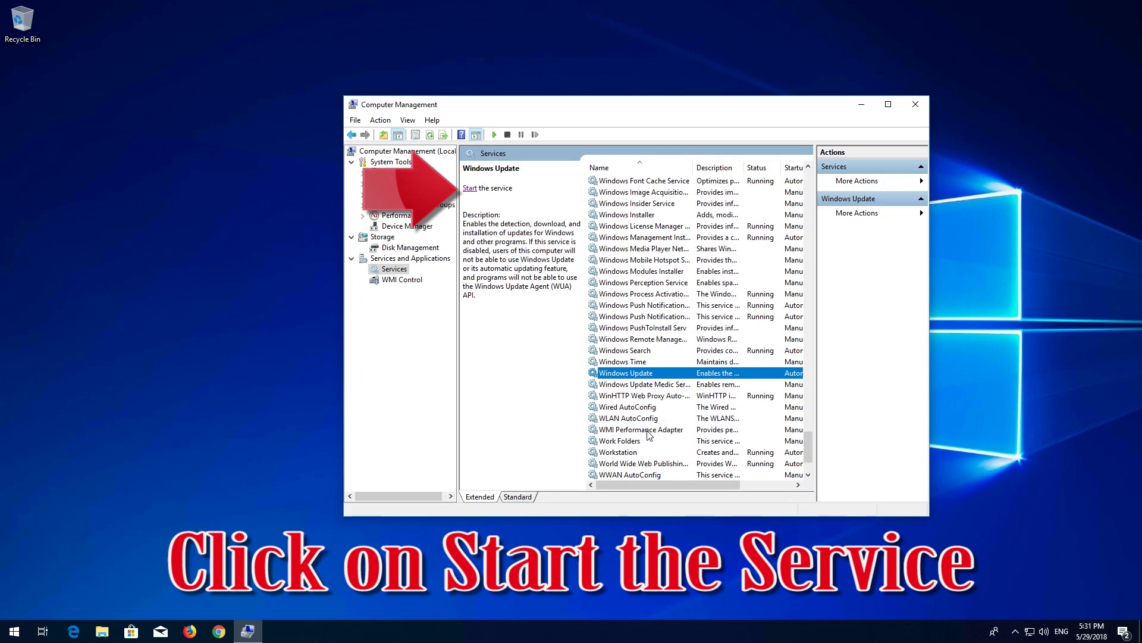
{"action": "left_click", "coordinate": [470, 188]}
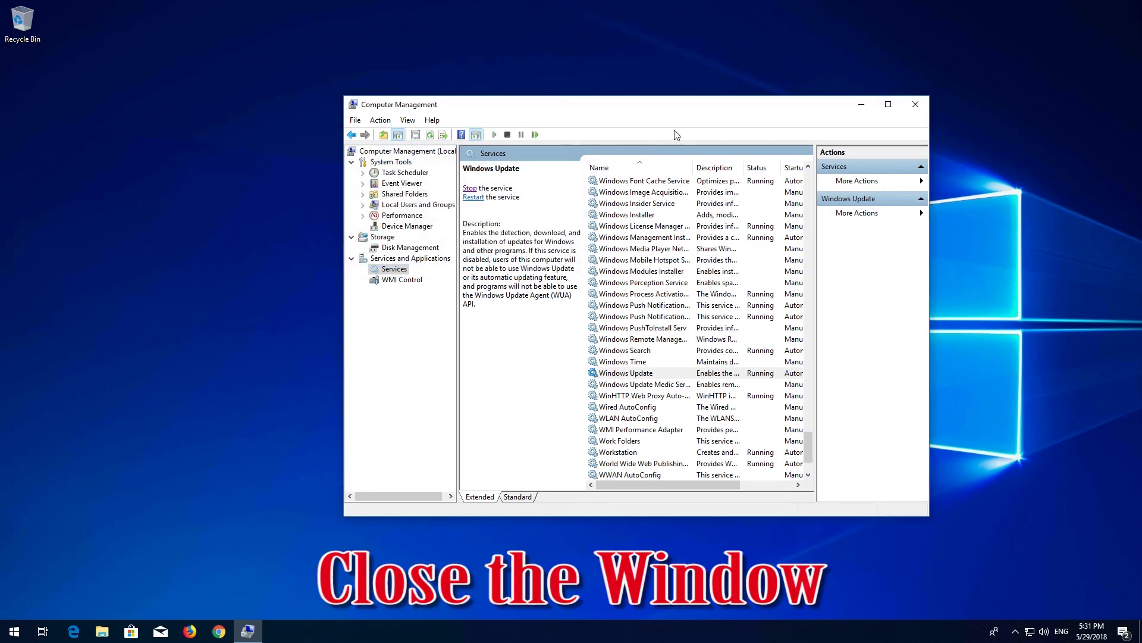
Close Computer Management and open Control Panel from a Start search for 'control panel'
{"action": "left_click", "coordinate": [915, 105]}
{"action": "key", "text": "super"}
{"action": "type", "text": "control pa"}
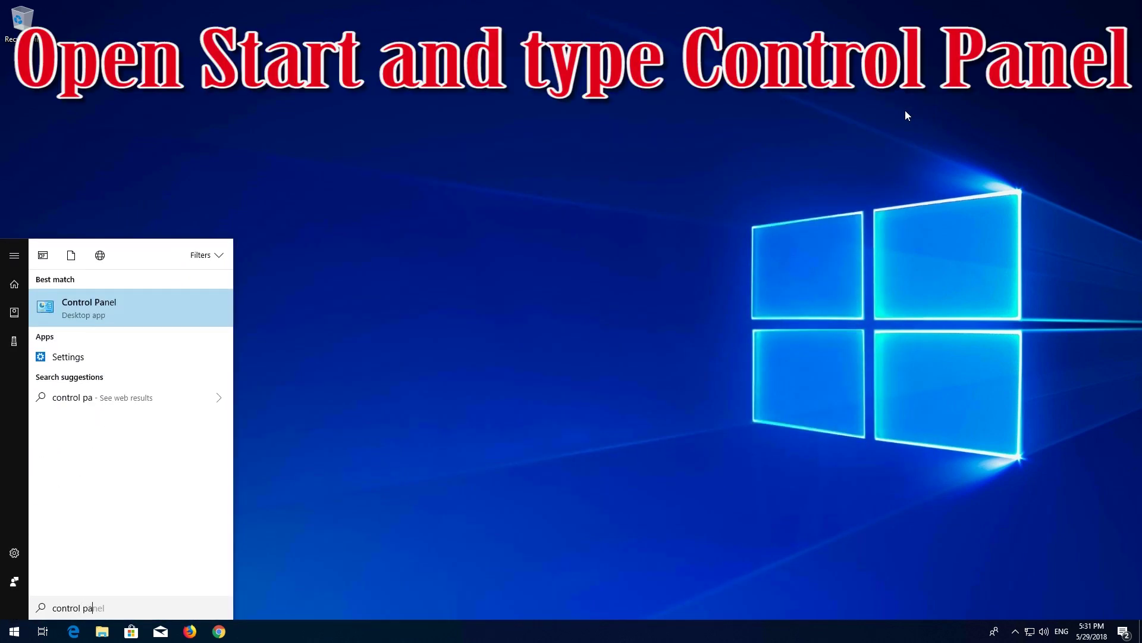
{"action": "type", "text": "nel"}
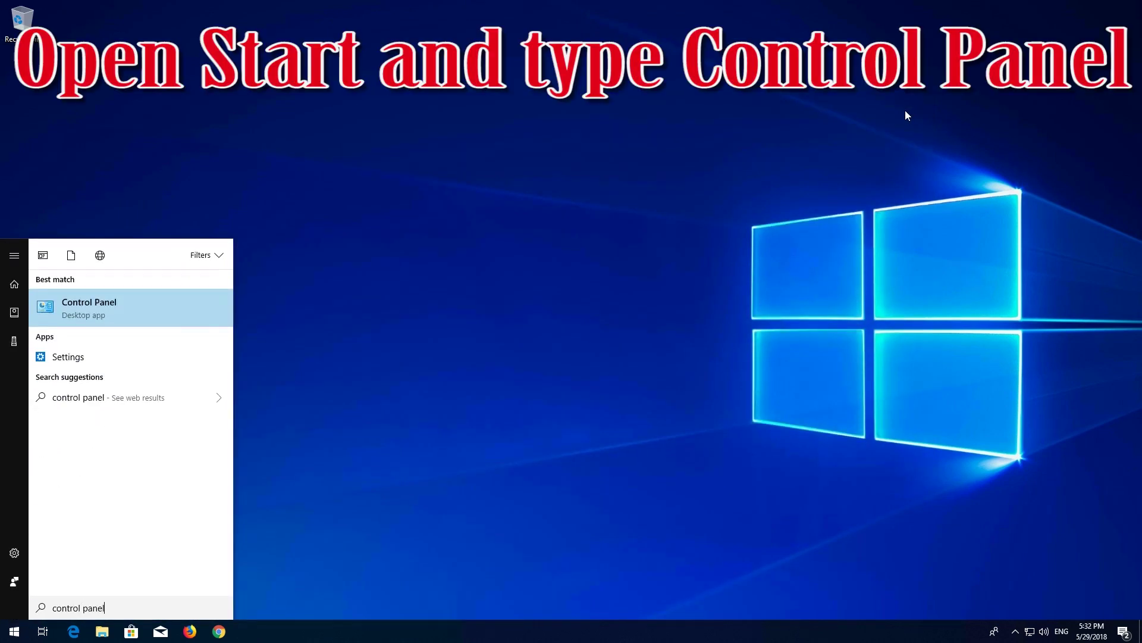
{"action": "left_click", "coordinate": [106, 317]}
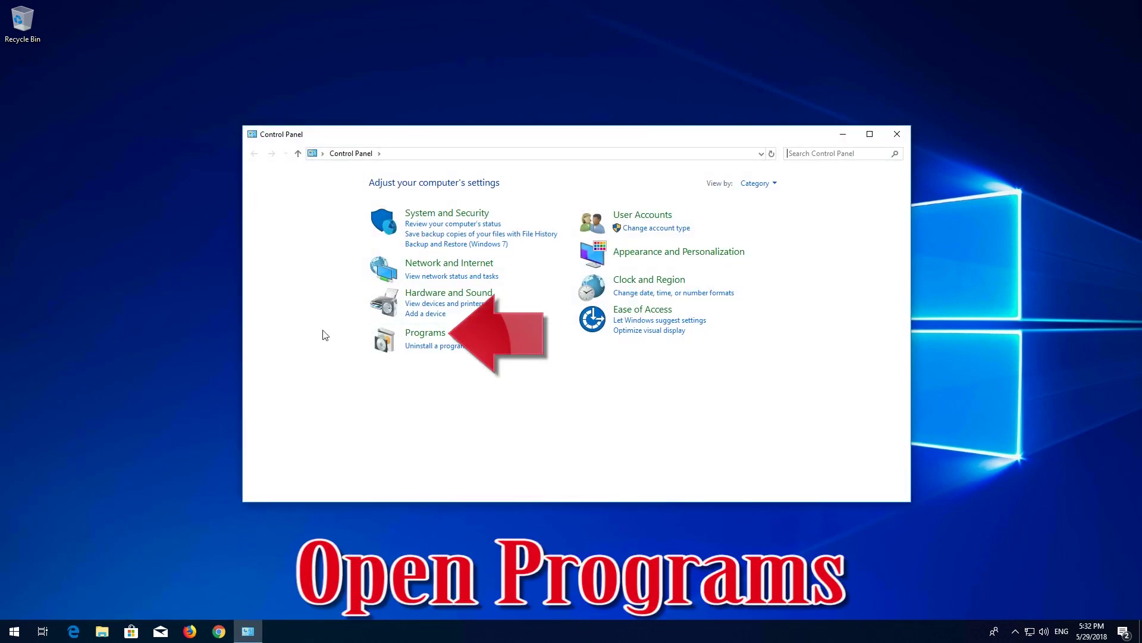
Go through Programs and Programs and Features to open the Windows Features dialog
{"action": "left_click", "coordinate": [434, 335]}
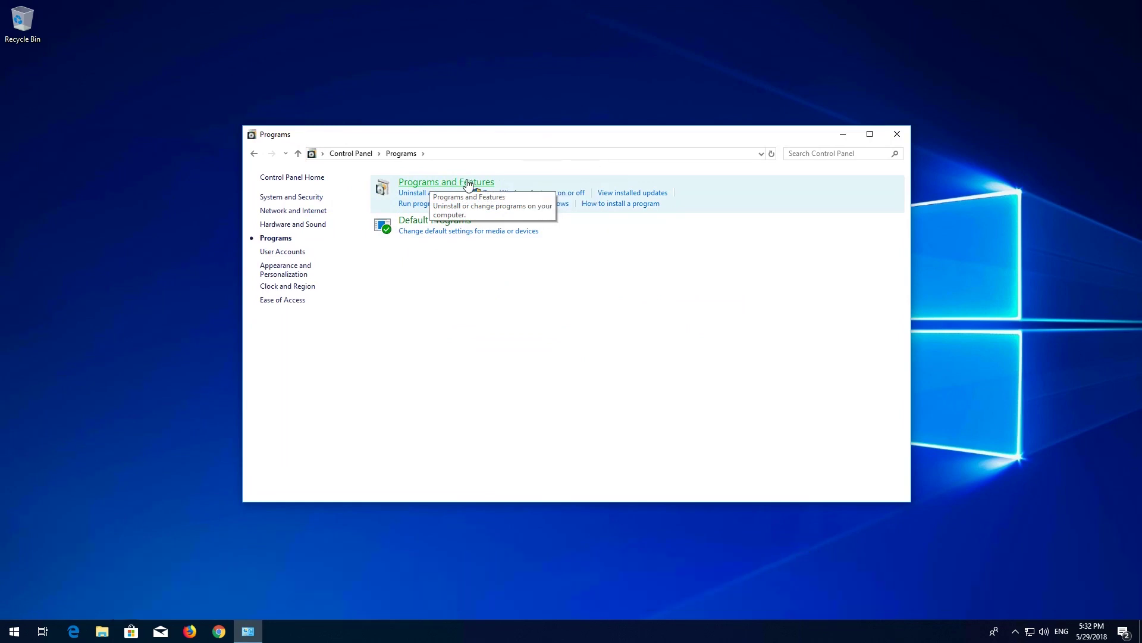
{"action": "left_click", "coordinate": [468, 183]}
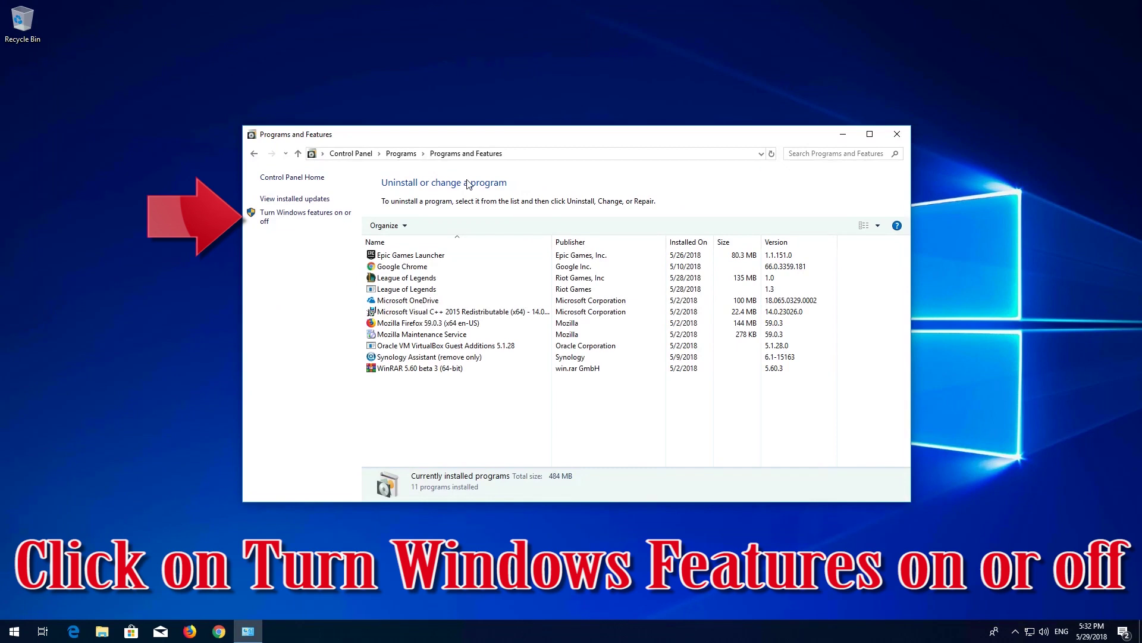
{"action": "left_click", "coordinate": [301, 214]}
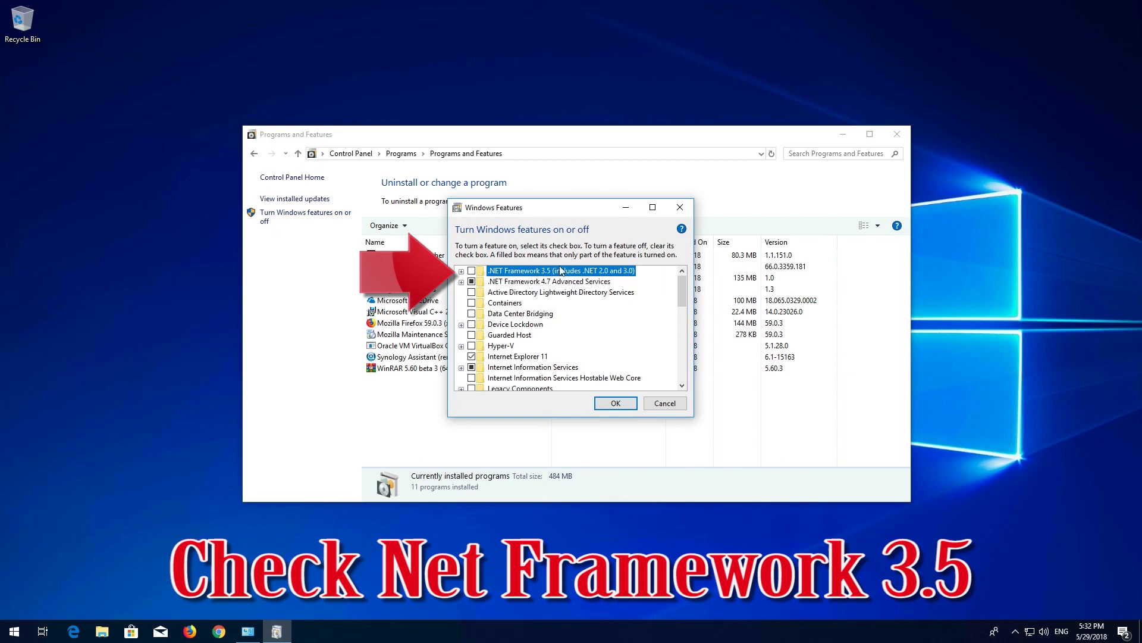
Check .NET Framework 3.5 plus WCF HTTP and Non-HTTP Activation, then confirm with OK
{"action": "left_click", "coordinate": [472, 273]}
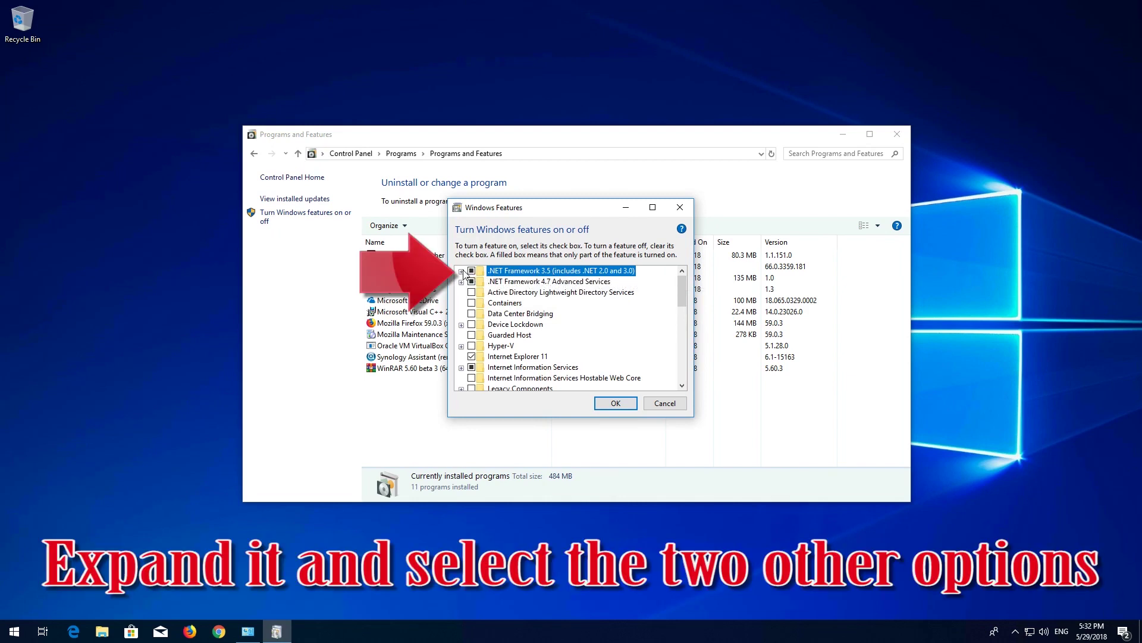
{"action": "left_click", "coordinate": [462, 271]}
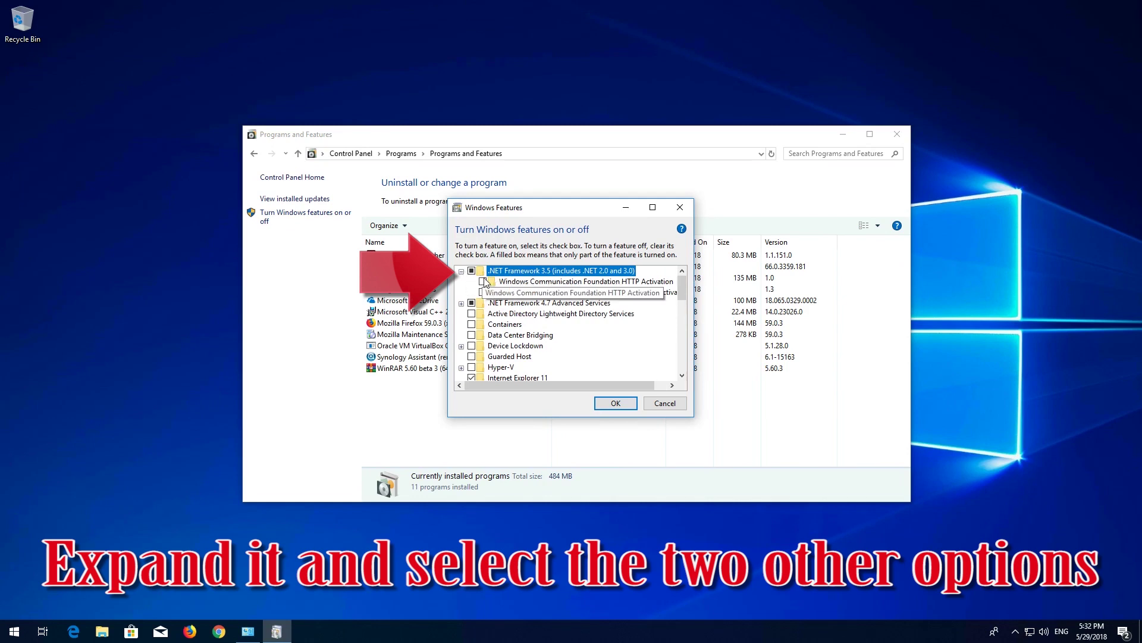
{"action": "left_click", "coordinate": [483, 282]}
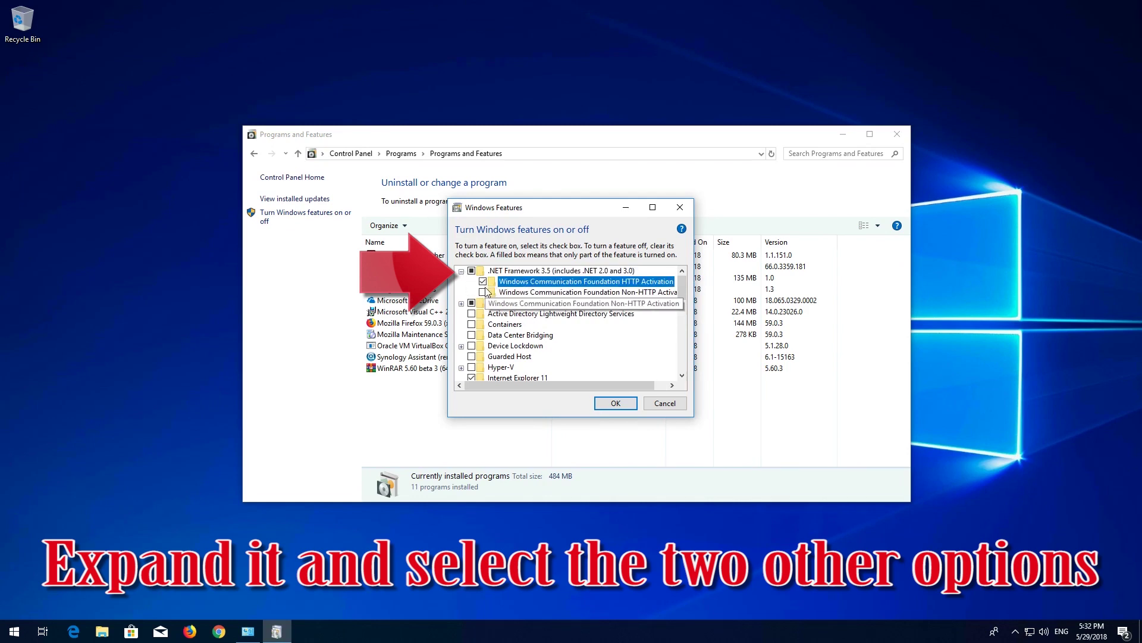
{"action": "left_click", "coordinate": [484, 292]}
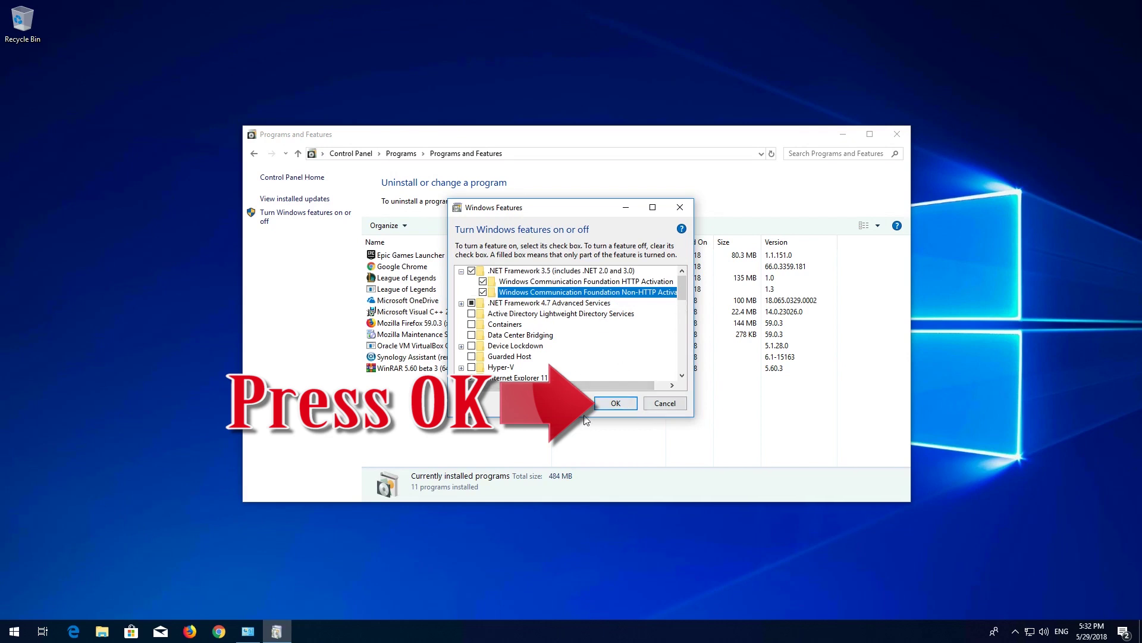
{"action": "left_click", "coordinate": [615, 403]}
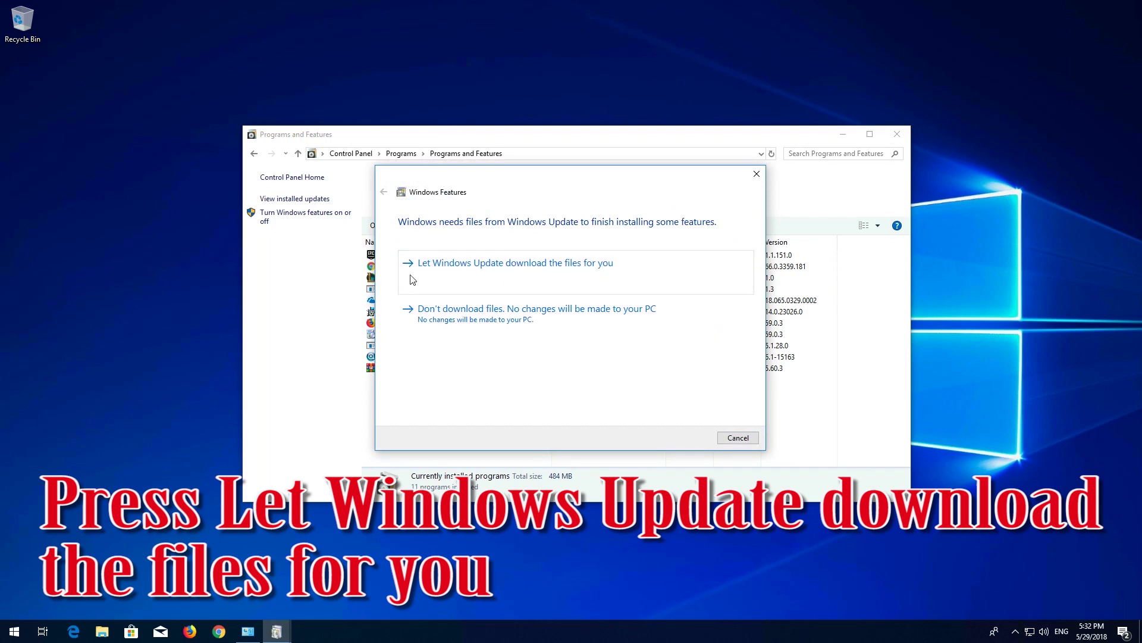
Let Windows Update download the .NET Framework 3.5 files, then close Windows Features and Programs and Features
{"action": "left_click", "coordinate": [534, 284]}
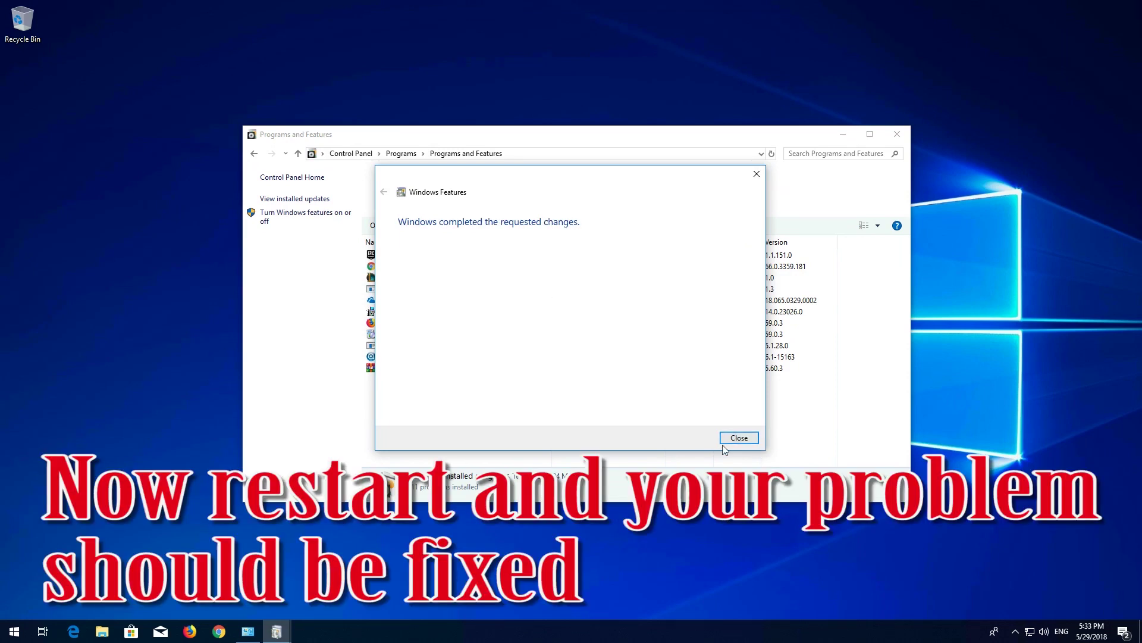
{"action": "left_click", "coordinate": [737, 439]}
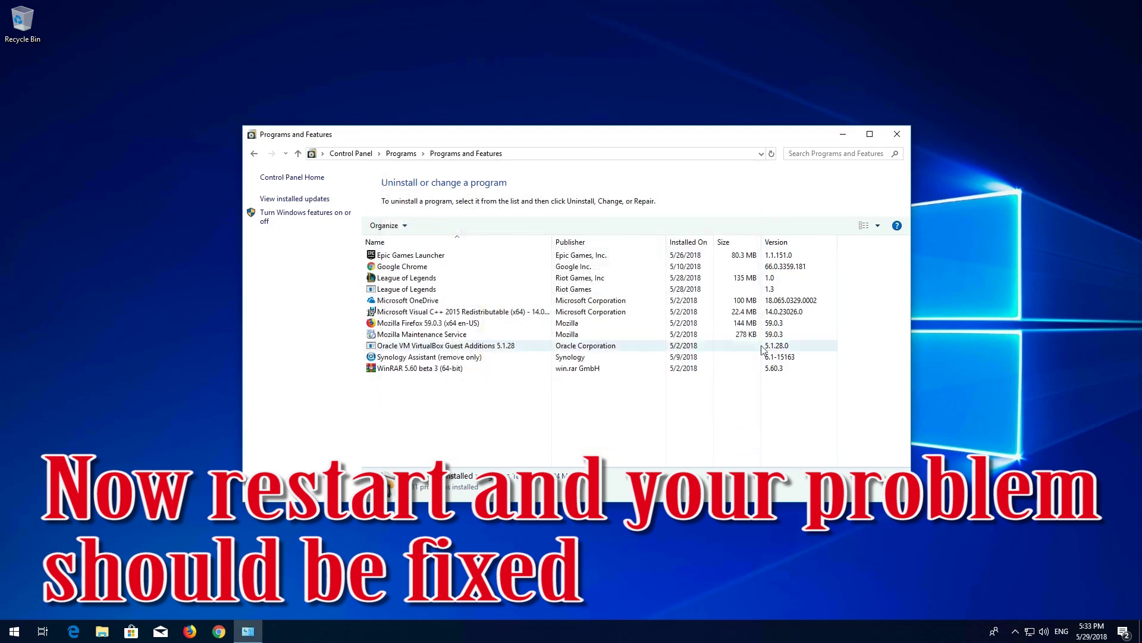
{"action": "left_click", "coordinate": [888, 140]}
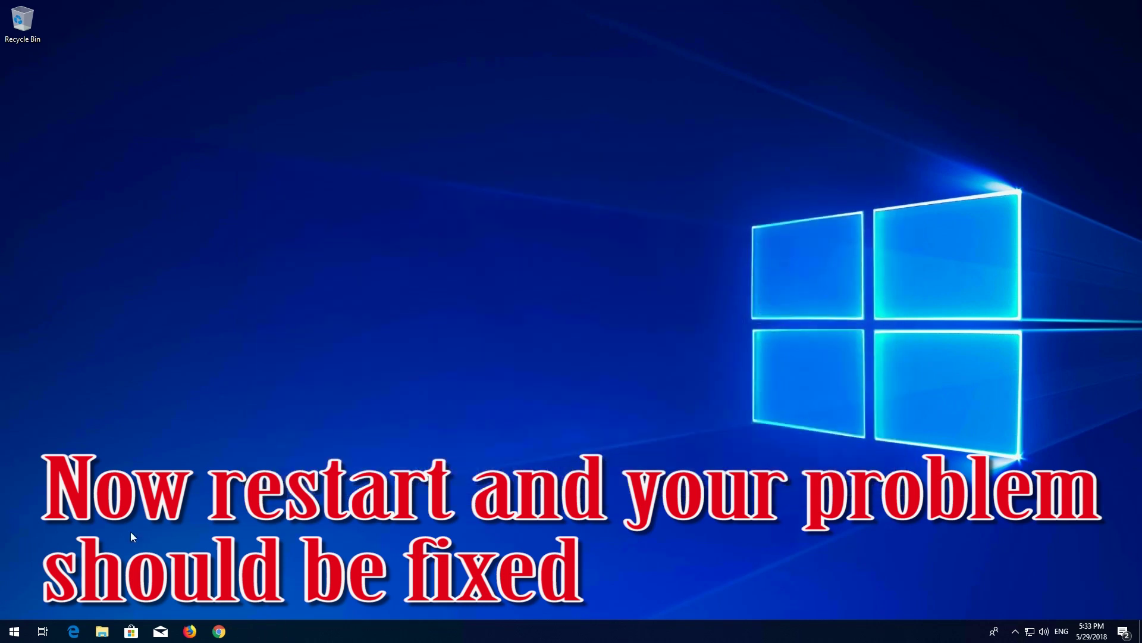
Restart Windows from the Start menu's power options
{"action": "left_click", "coordinate": [14, 631]}
{"action": "left_click", "coordinate": [15, 605]}
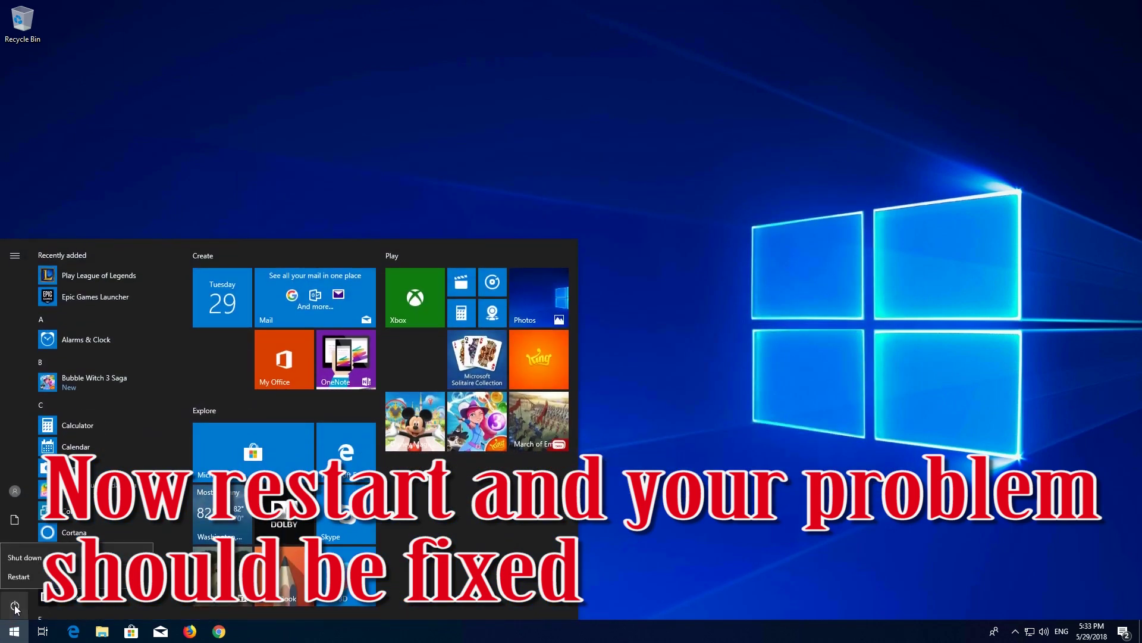
{"action": "left_click", "coordinate": [24, 577]}
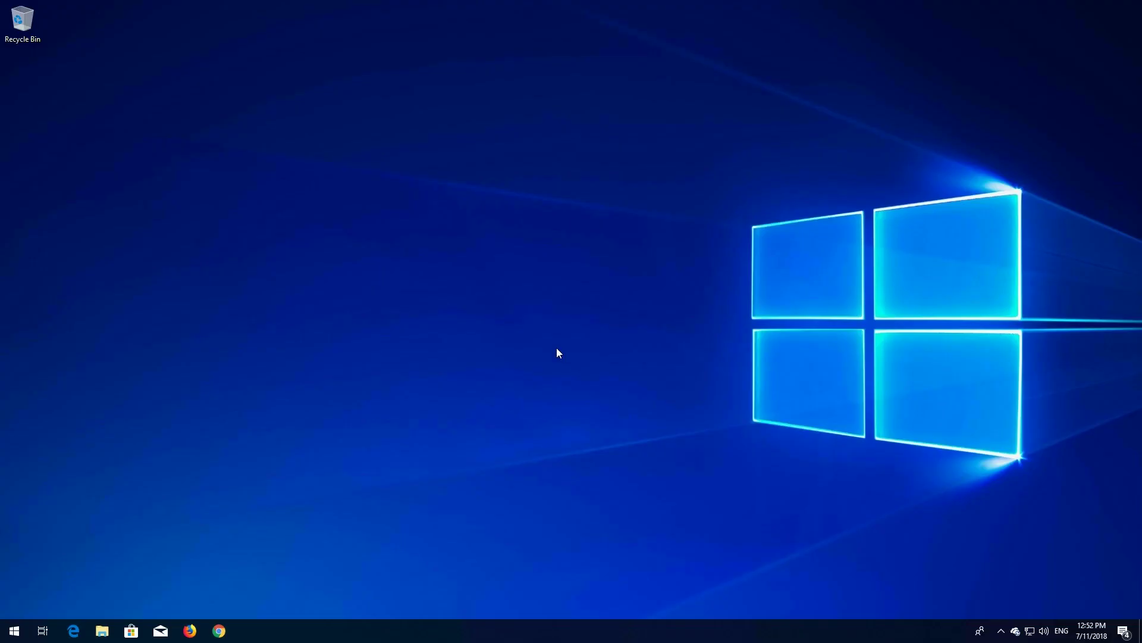
Launch Notepad from Start search and paste the .NET Framework 3.5 offline installer script
{"action": "left_click", "coordinate": [13, 630]}
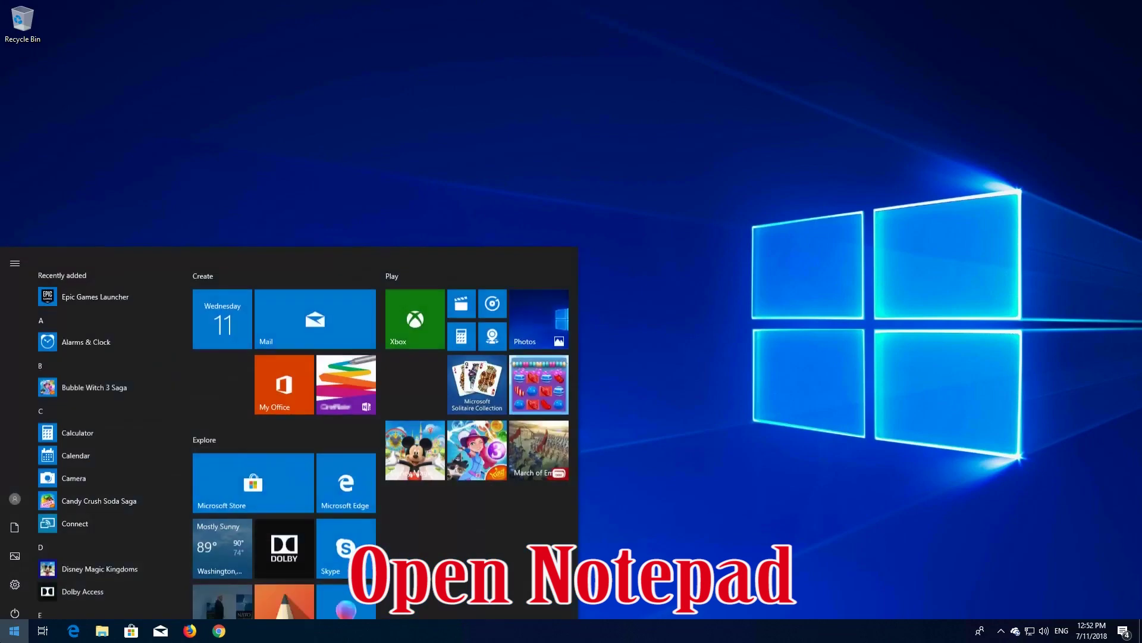
{"action": "type", "text": "note"}
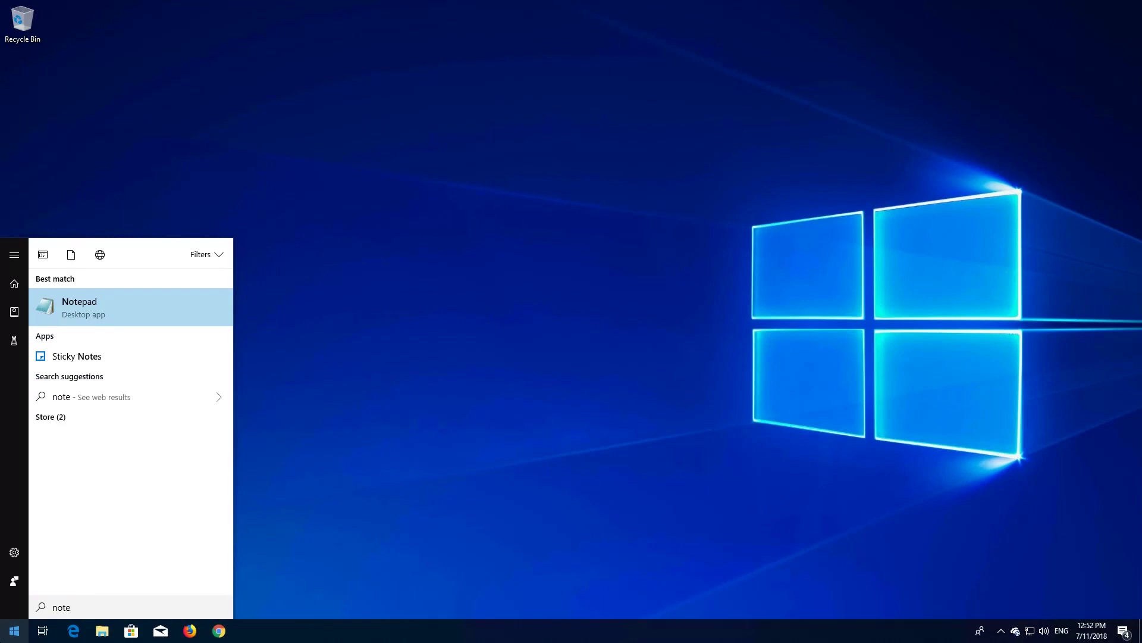
{"action": "key", "text": "Return"}
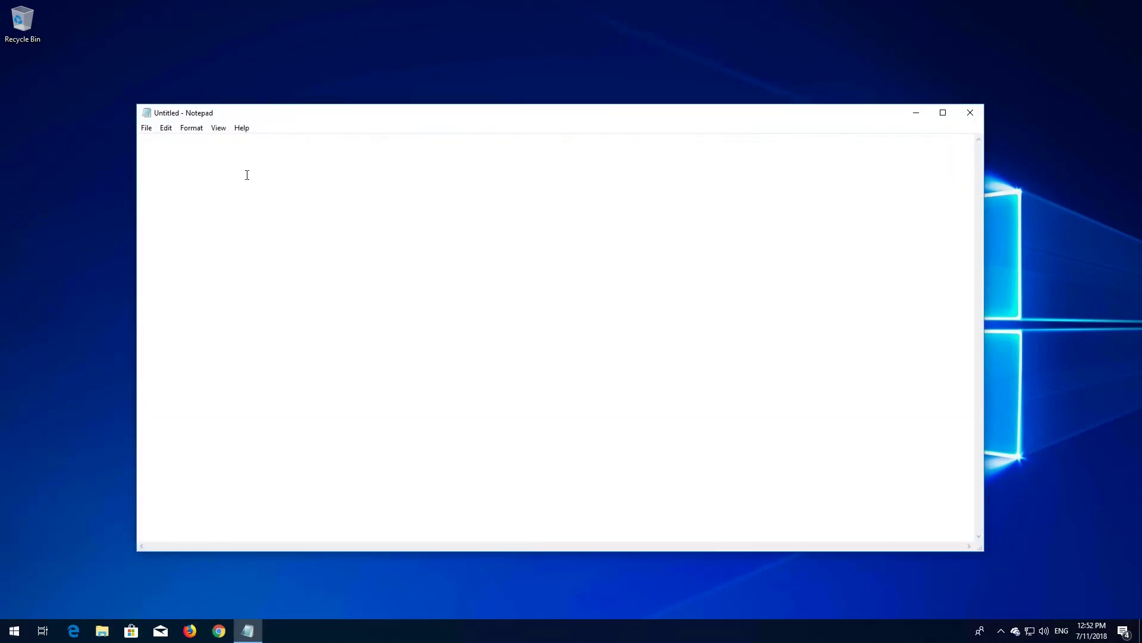
{"action": "right_click", "coordinate": [247, 174]}
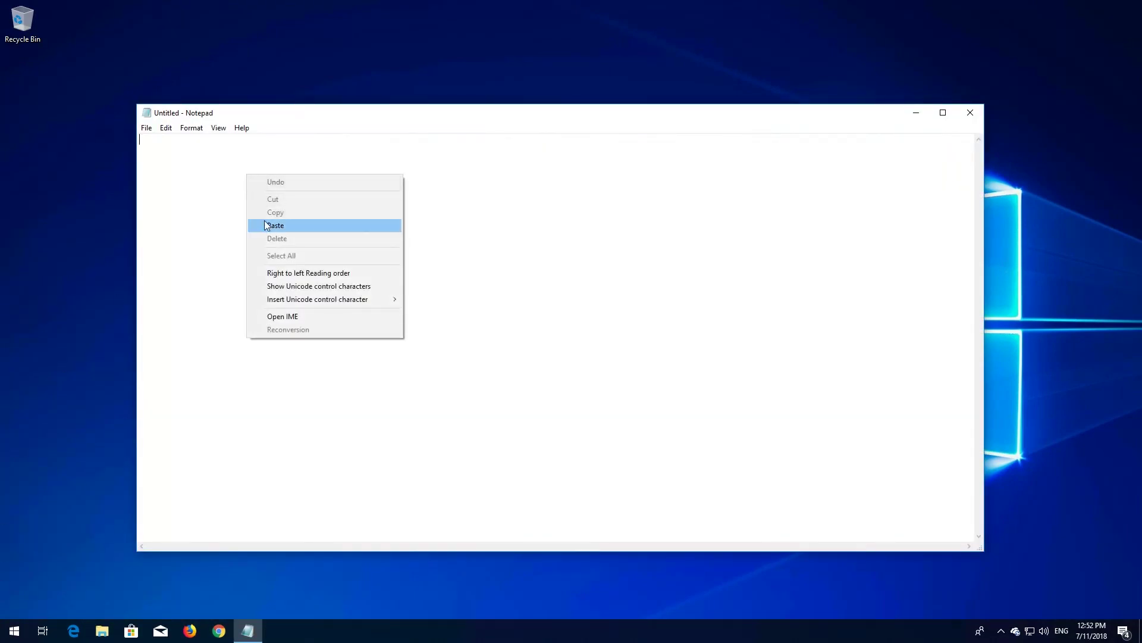
{"action": "left_click", "coordinate": [340, 225]}
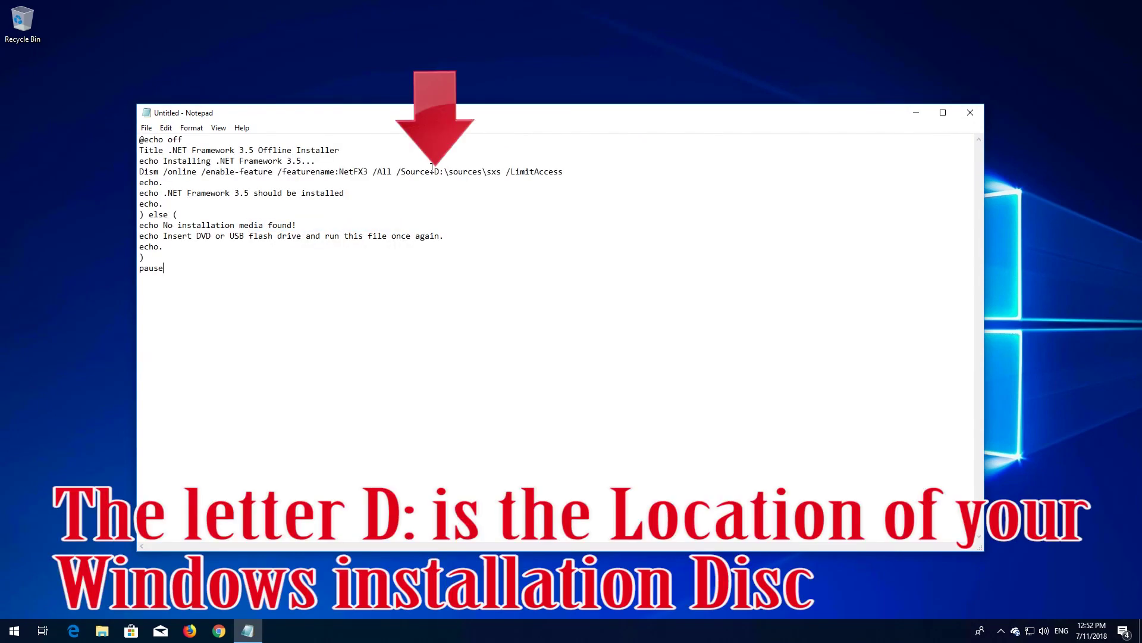
Verify in File Explorer that D: is the installation disc drive used in the script's source path
{"action": "left_click_drag", "start_coordinate": [429, 171], "coordinate": [439, 169]}
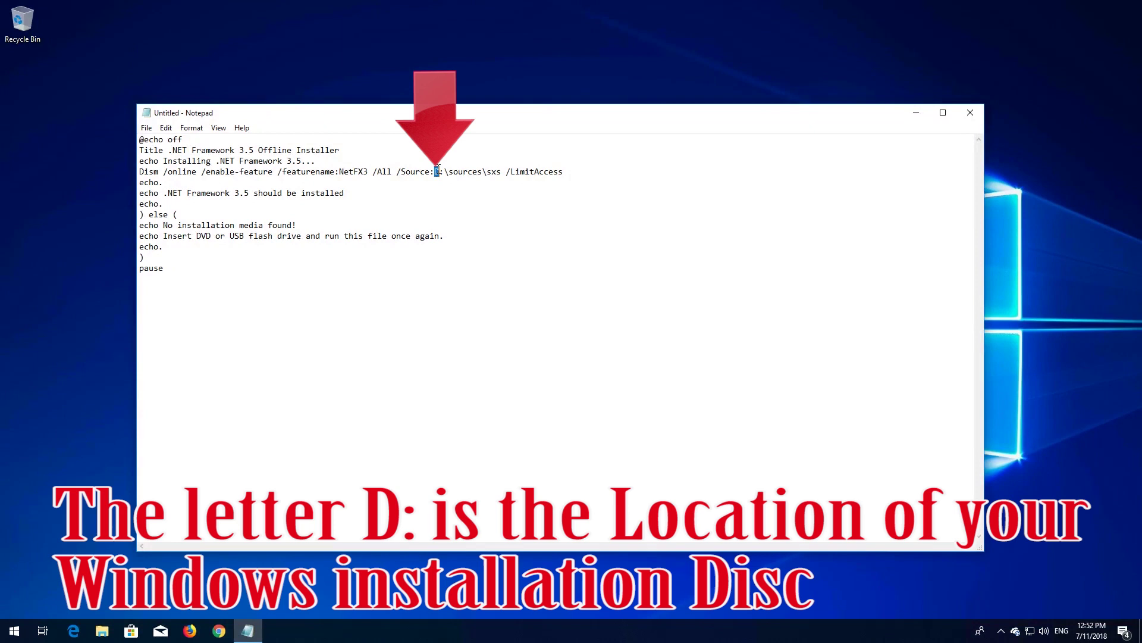
{"action": "left_click", "coordinate": [102, 632]}
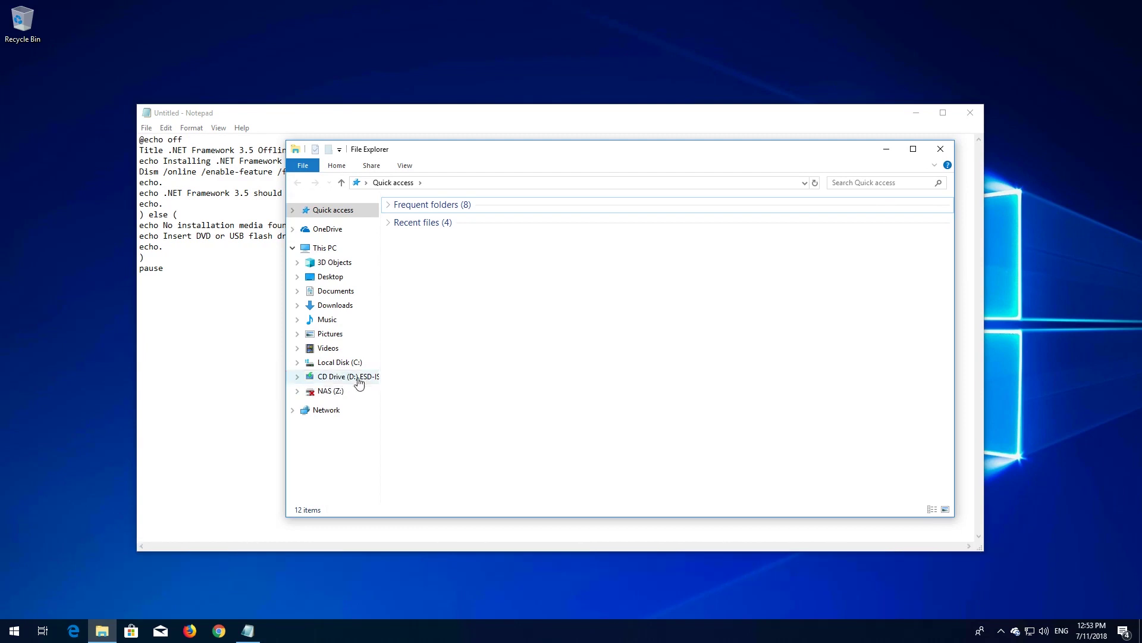
{"action": "left_click", "coordinate": [941, 148]}
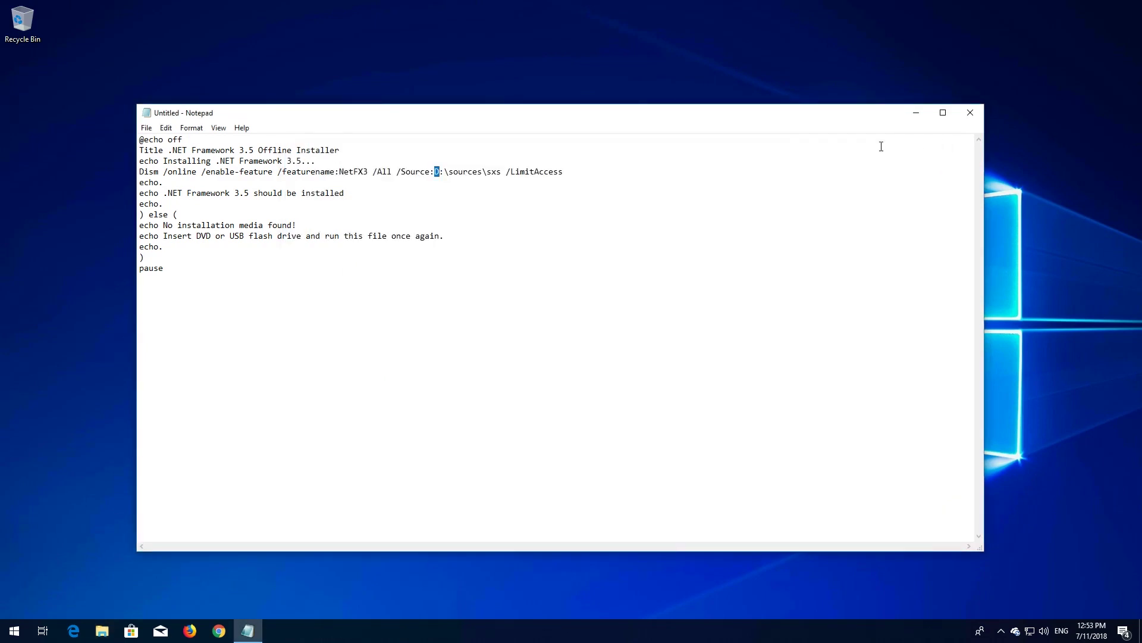
{"action": "left_click", "coordinate": [146, 128]}
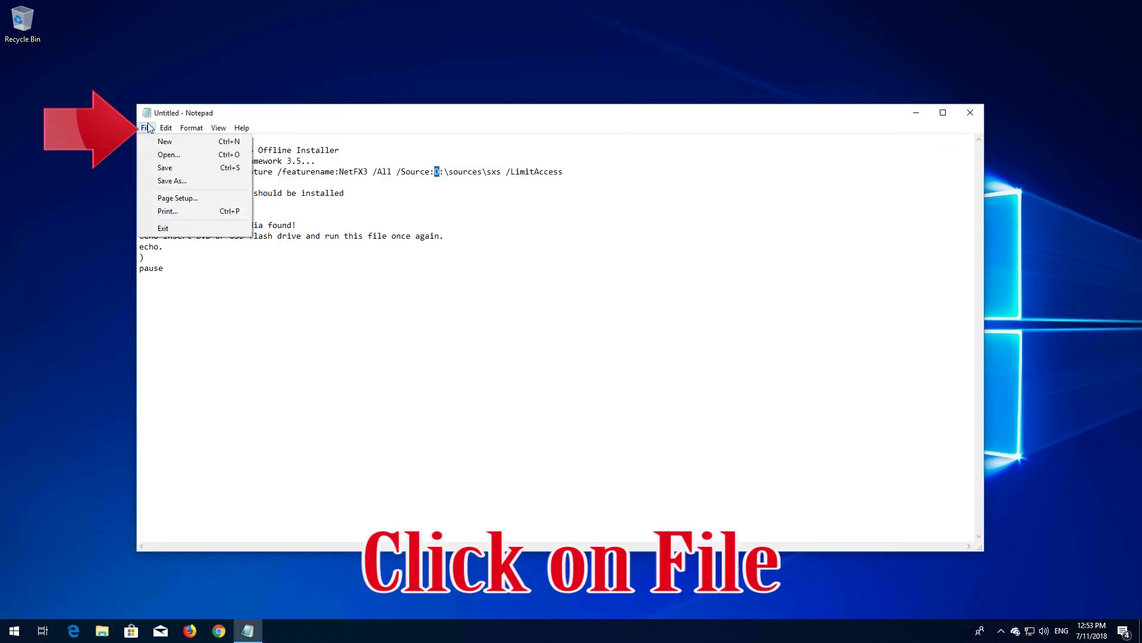
Save the script to the Desktop as fix.cmd with type All Files, then close Notepad
{"action": "left_click", "coordinate": [188, 179]}
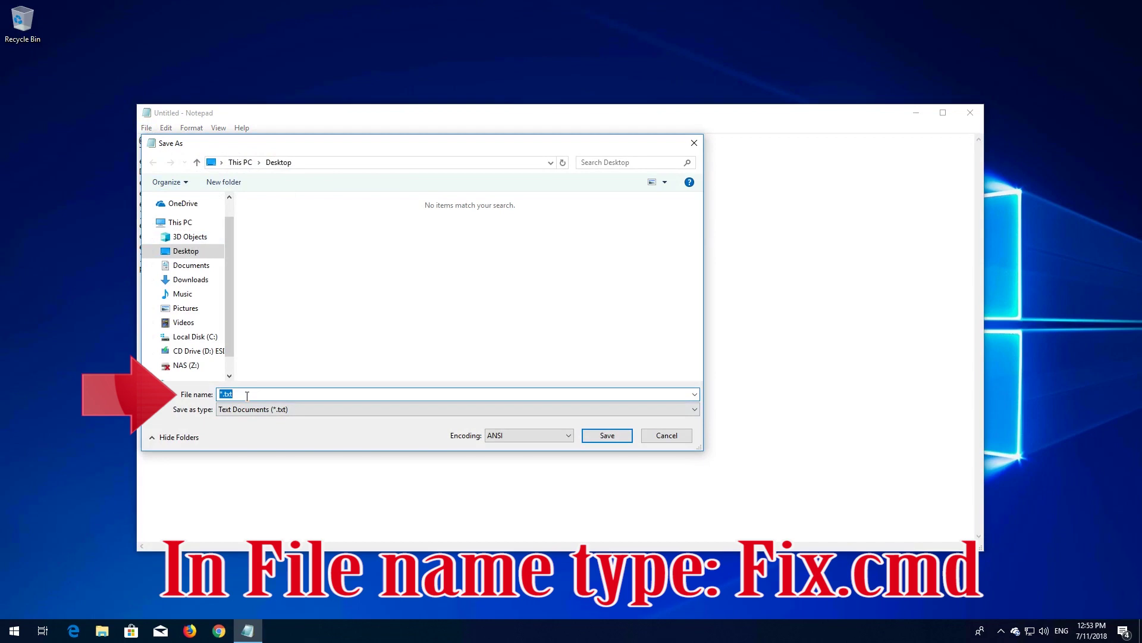
{"action": "type", "text": "fix.cmd"}
{"action": "left_click", "coordinate": [251, 409]}
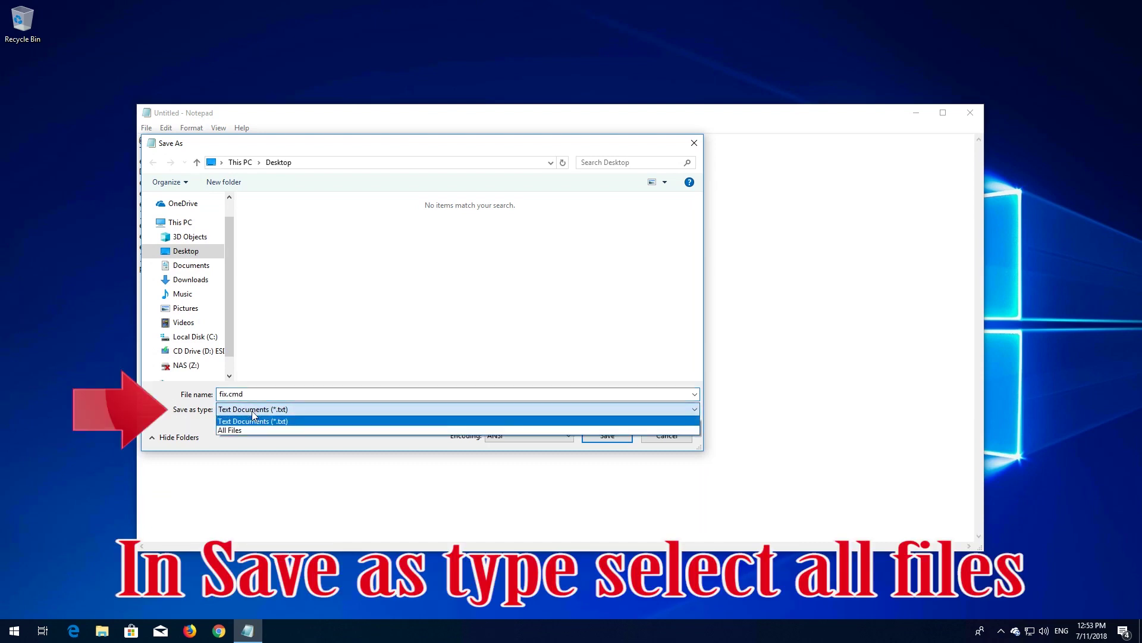
{"action": "left_click", "coordinate": [276, 432]}
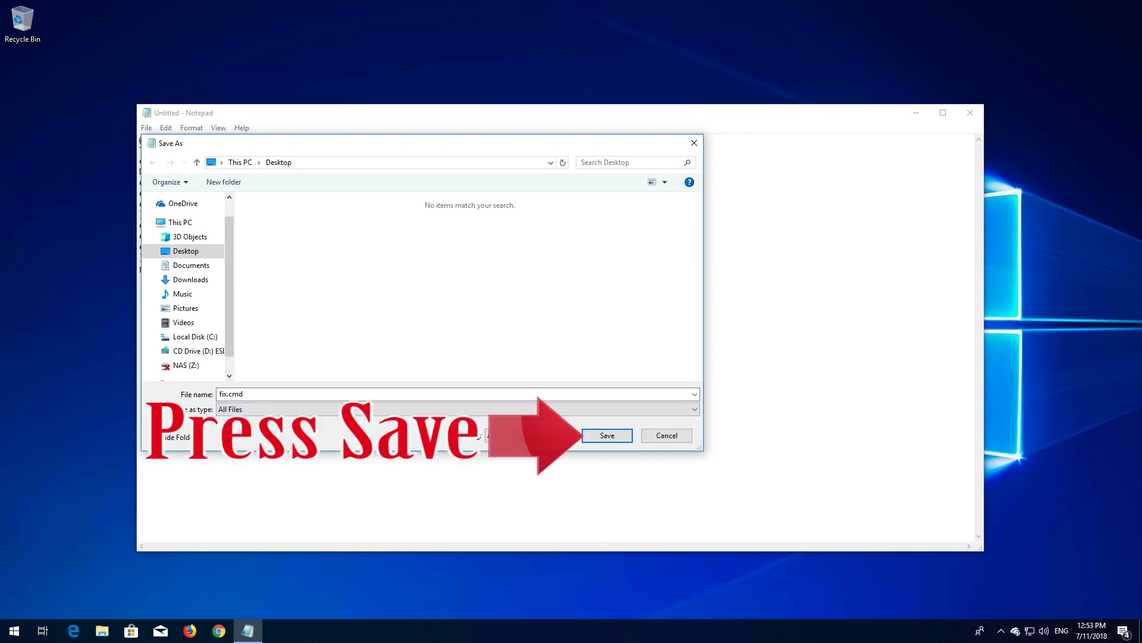
{"action": "left_click", "coordinate": [599, 438]}
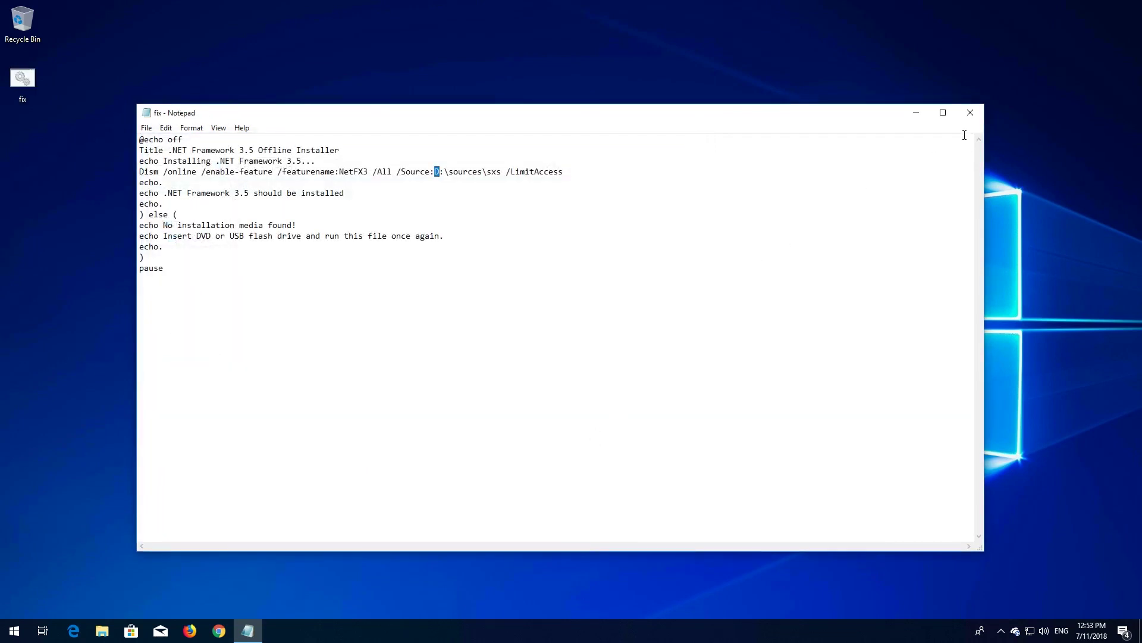
{"action": "left_click", "coordinate": [971, 112]}
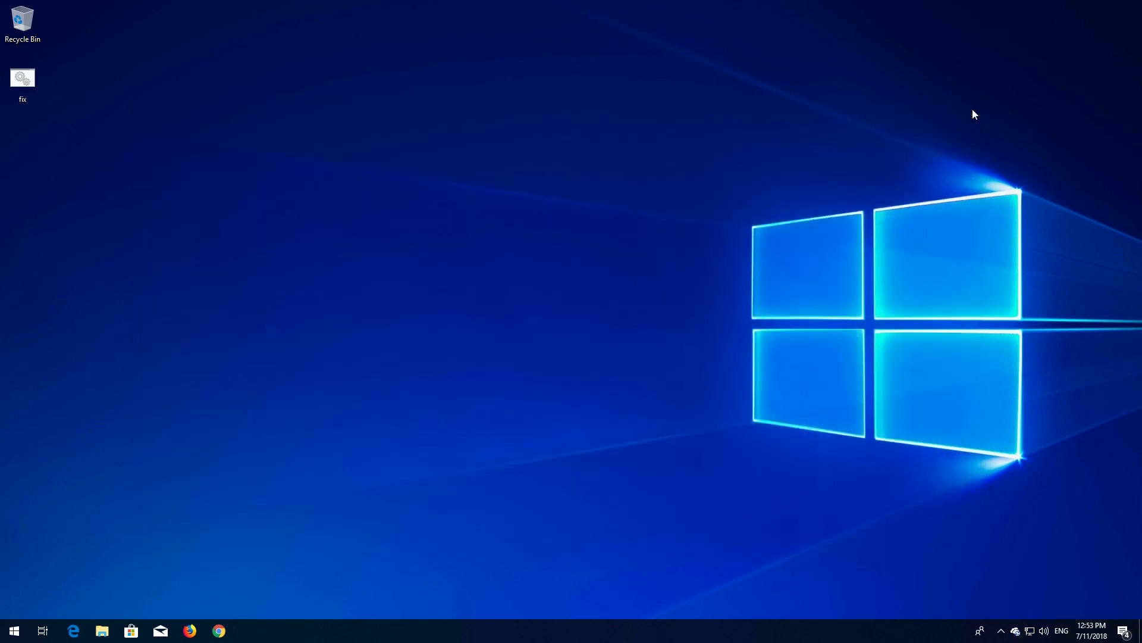
Run fix.cmd from the desktop as administrator, approving the UAC prompt
{"action": "right_click", "coordinate": [19, 84]}
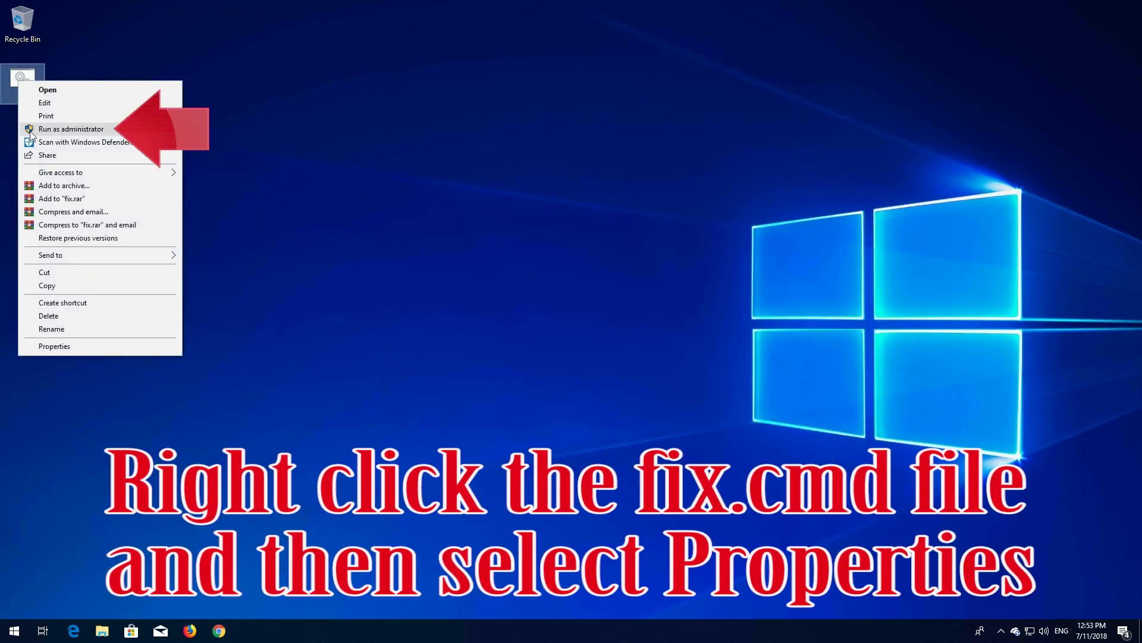
{"action": "left_click", "coordinate": [107, 128]}
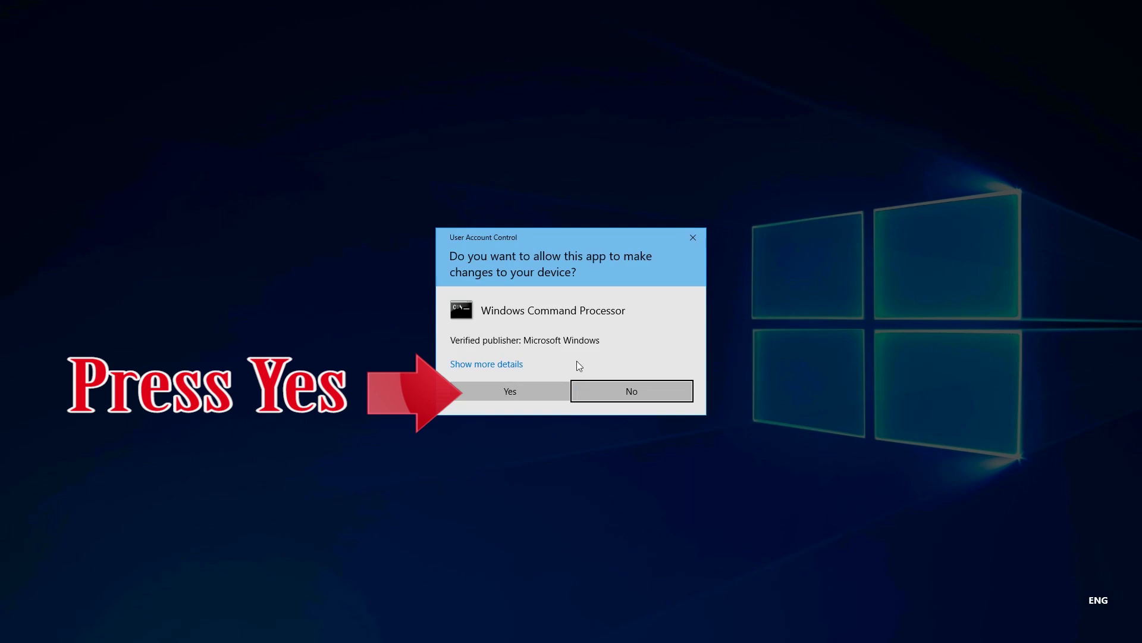
{"action": "left_click", "coordinate": [507, 396]}
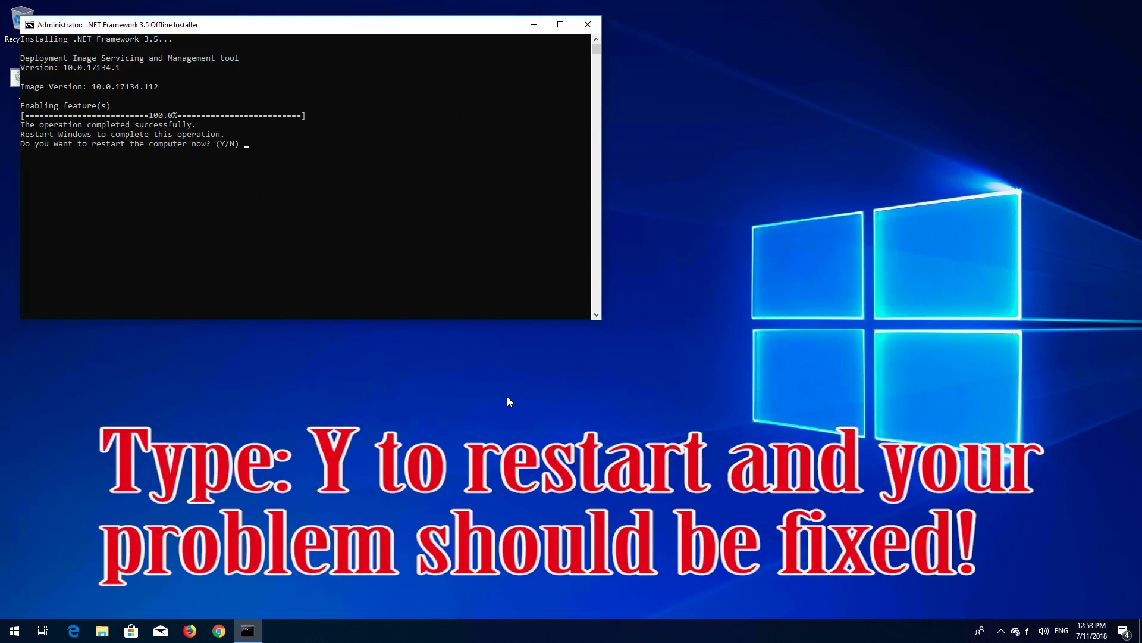
Answer Y to restart Windows after DISM reports the install at 100%
{"action": "key", "text": "y"}
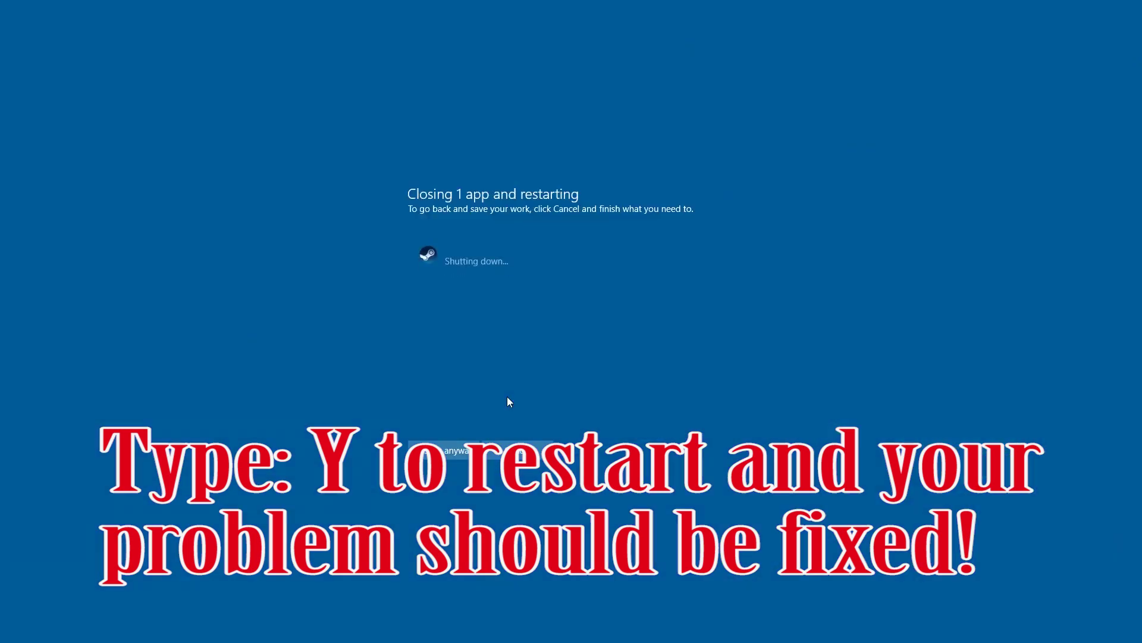